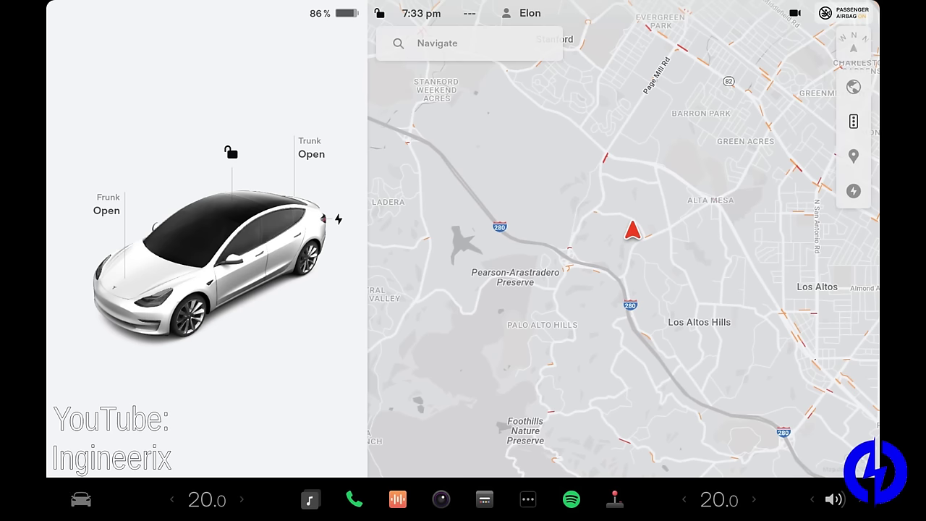
Step: From the Software page, enter the service access code to unlock Service Mode
left_click(81, 499)
left_click(437, 408)
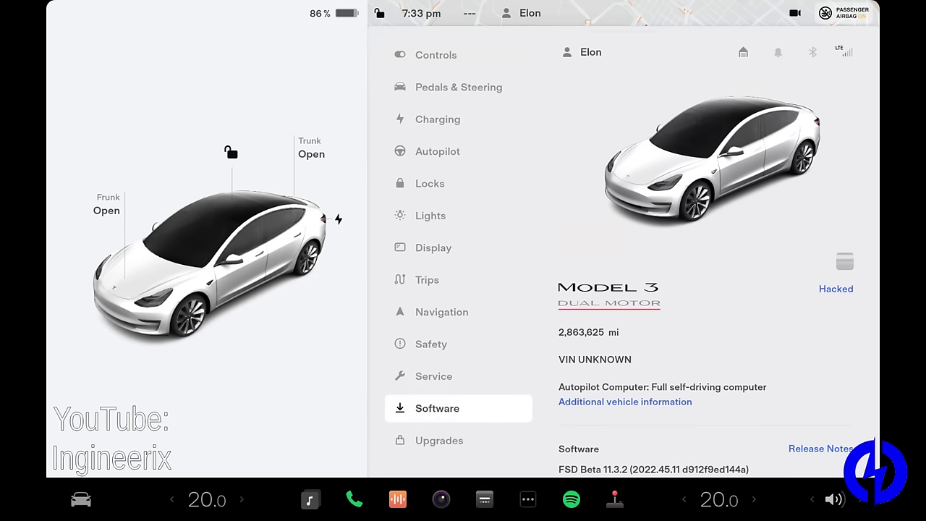
scroll(706, 290, "down", 3)
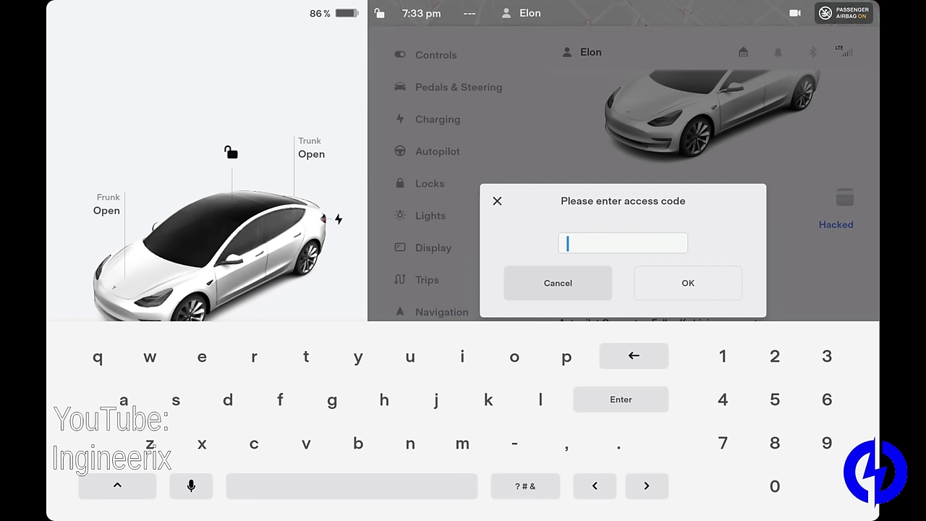
type("service")
key("Return")
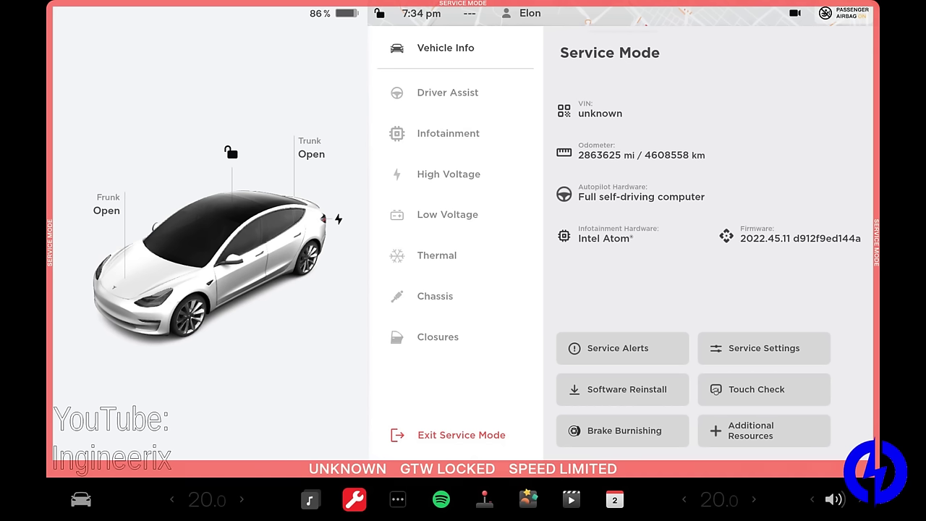
Step: Open the Service Alerts list from the Vehicle Info page
left_click(622, 348)
left_click(626, 389)
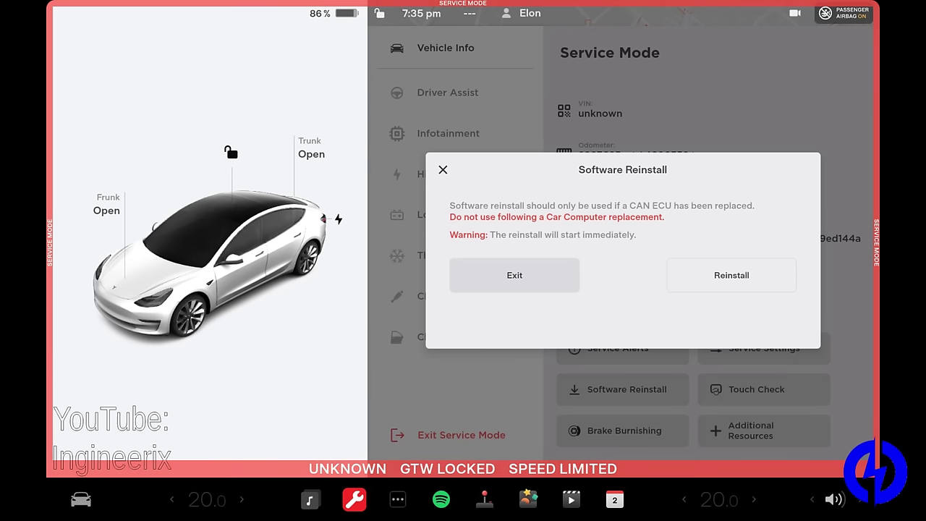
left_click(442, 169)
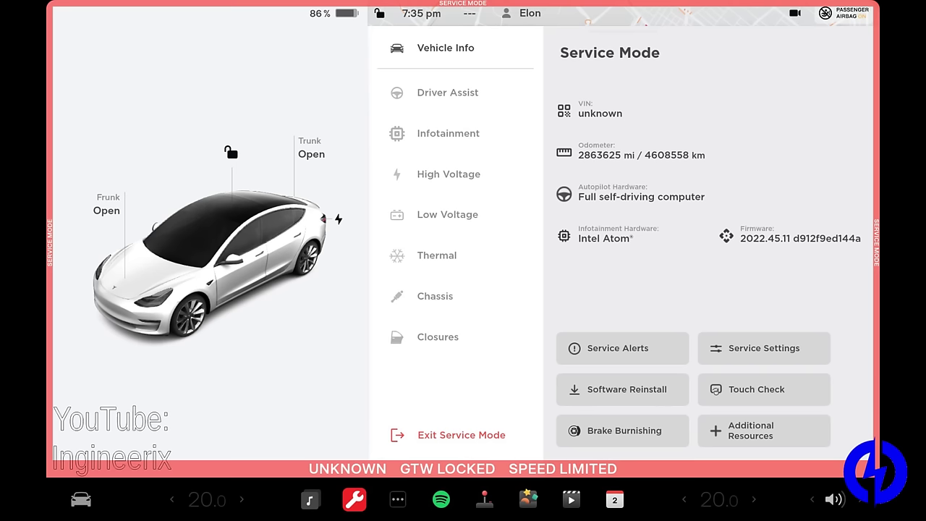
left_click(622, 431)
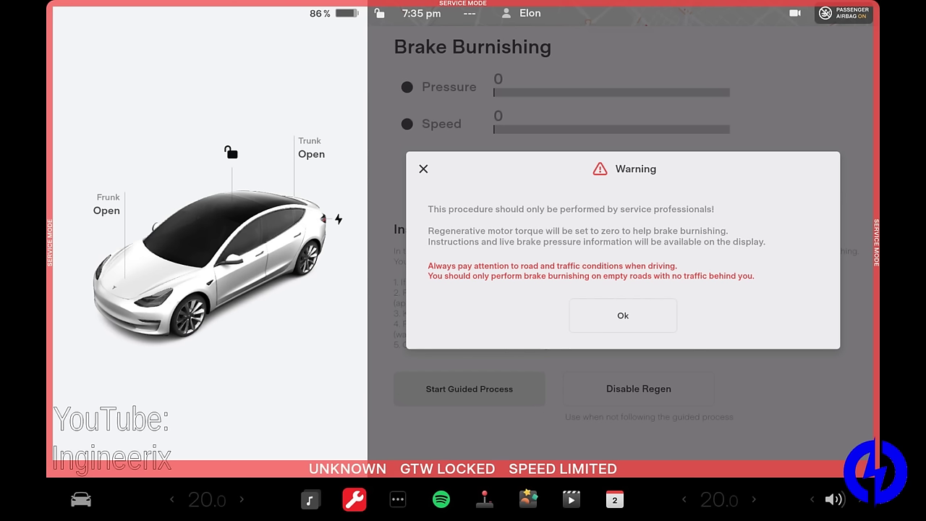
left_click(423, 169)
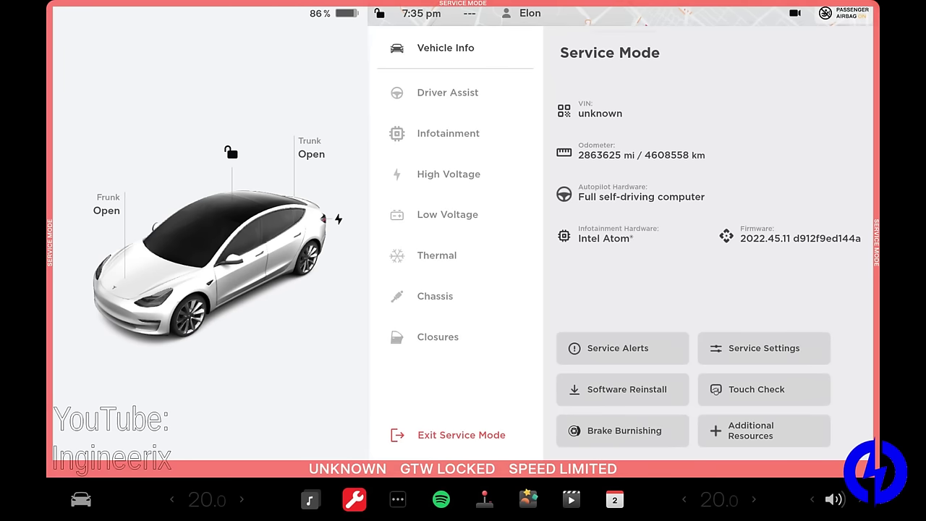
left_click(743, 348)
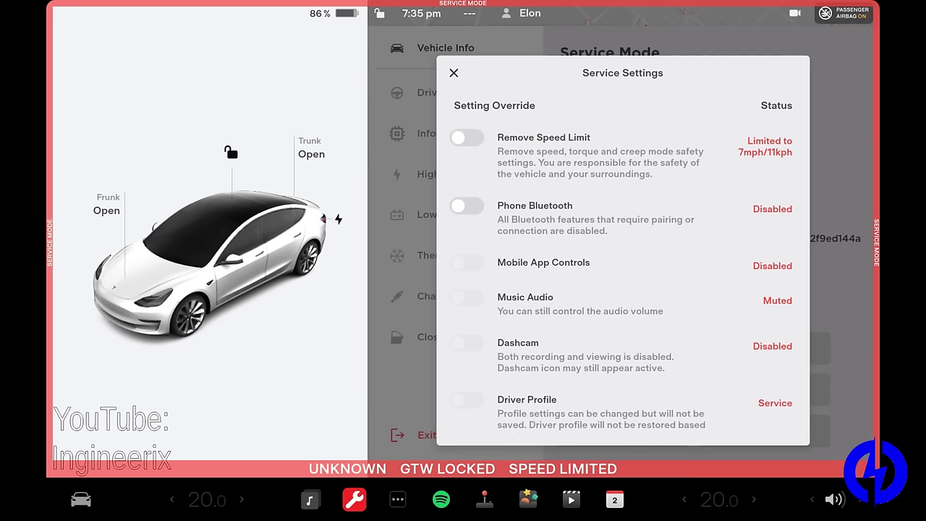
left_click(467, 138)
scroll(622, 290, "down", 3)
scroll(623, 289, "up", 2)
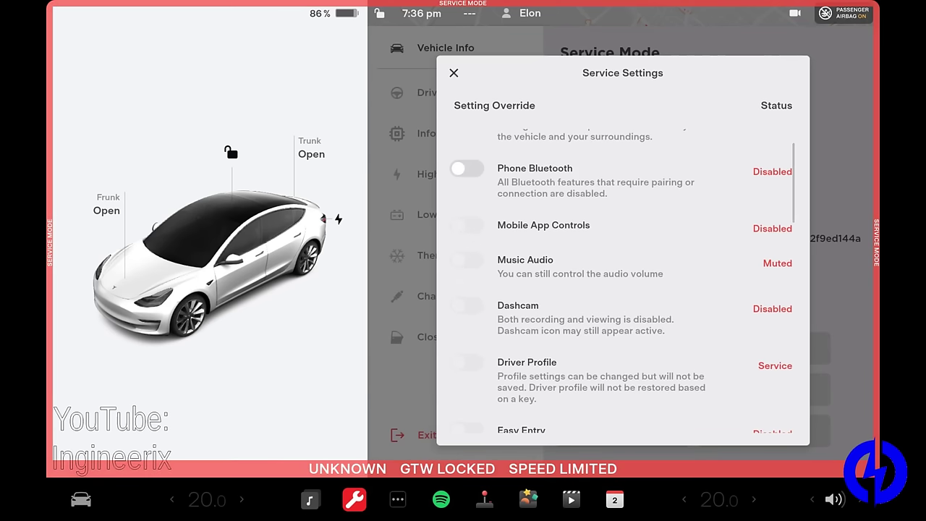
scroll(622, 289, "down", 1)
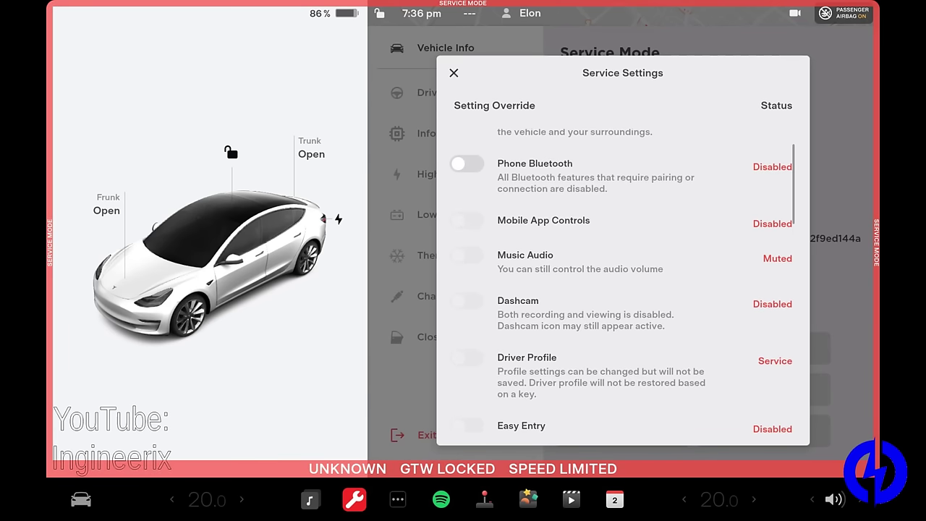
scroll(622, 290, "down", 3)
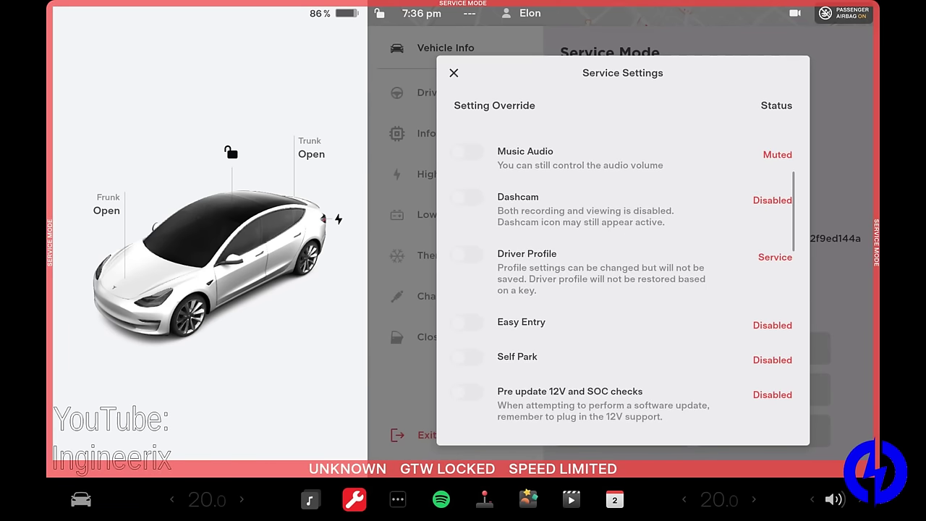
scroll(622, 290, "down", 5)
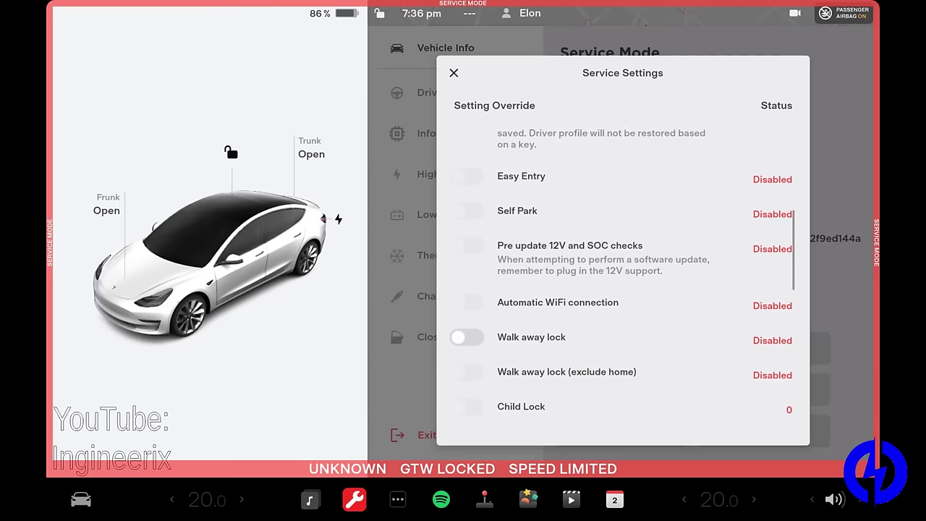
scroll(622, 289, "down", 4)
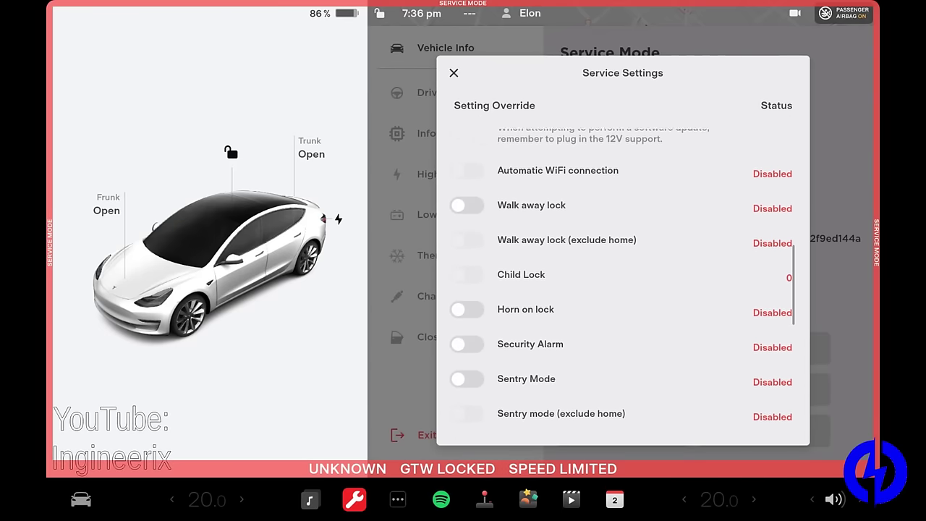
scroll(622, 289, "down", 8)
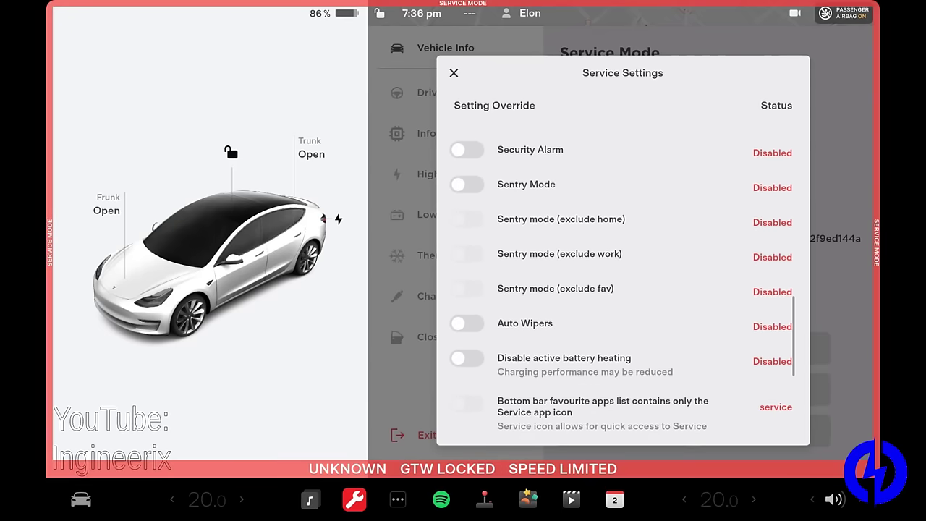
scroll(622, 289, "down", 4)
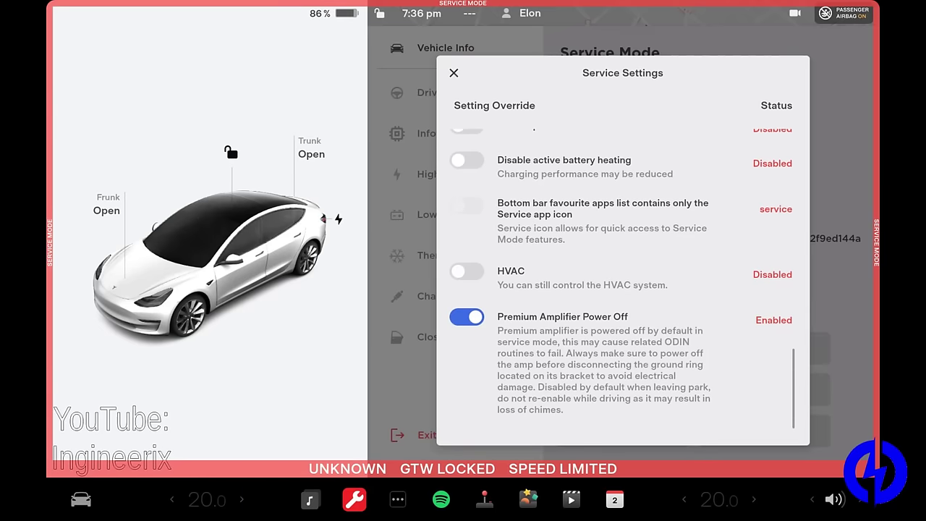
scroll(622, 278, "up", 11)
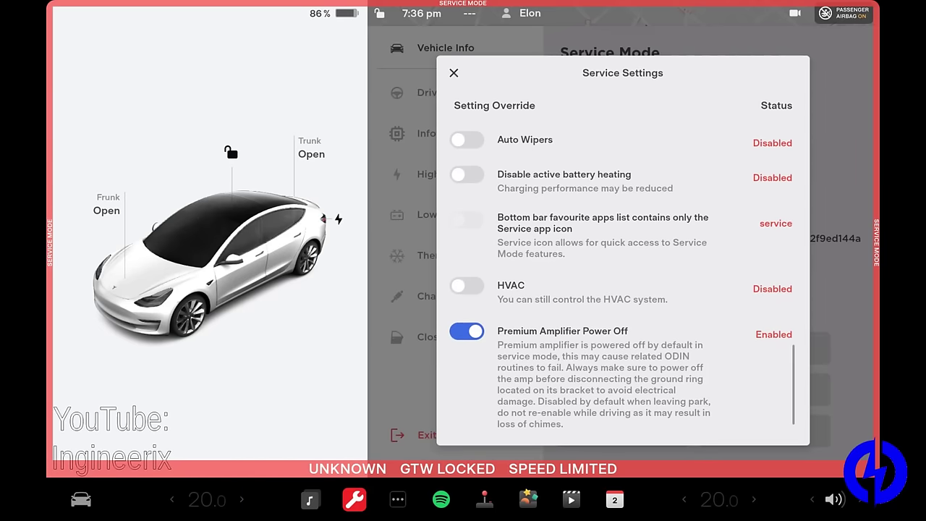
scroll(623, 278, "up", 14)
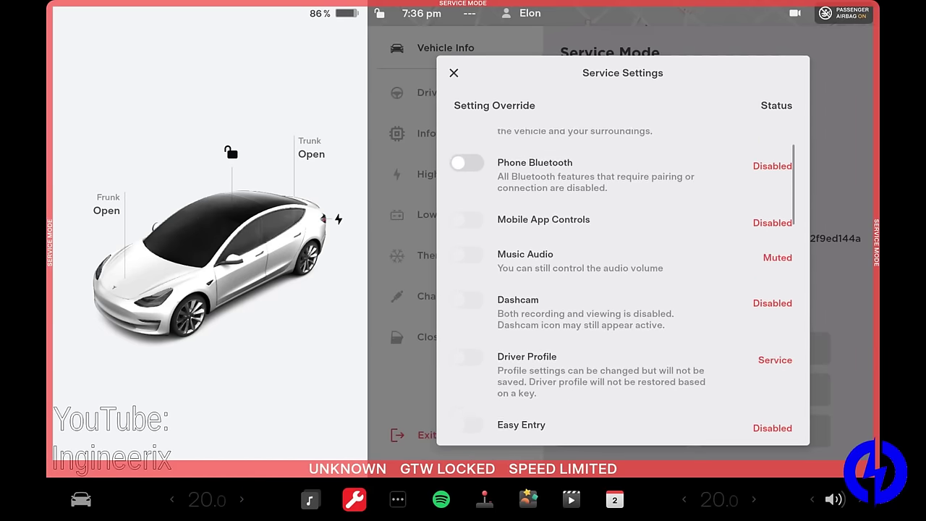
left_click(454, 72)
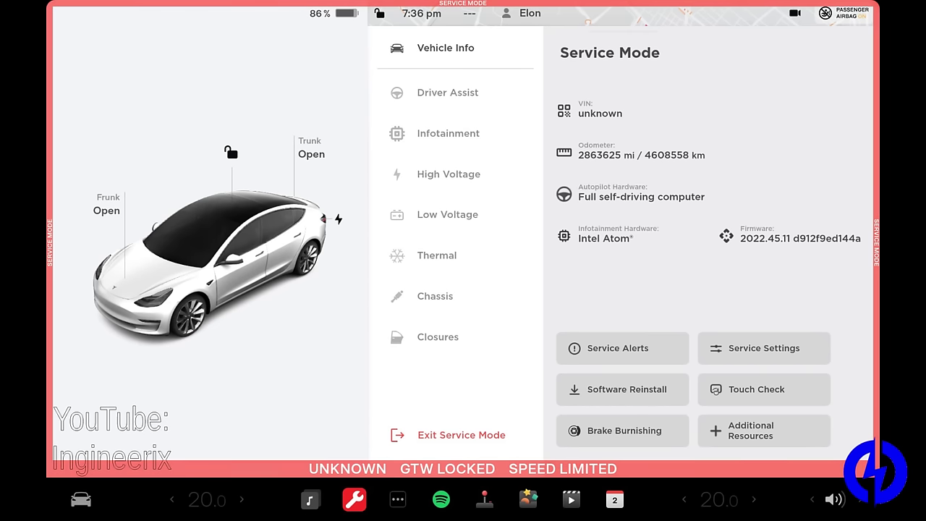
Step: View the Driver Assist Cameras page, then switch to the Sensors diagram with radar, ECU and GPS
left_click(434, 93)
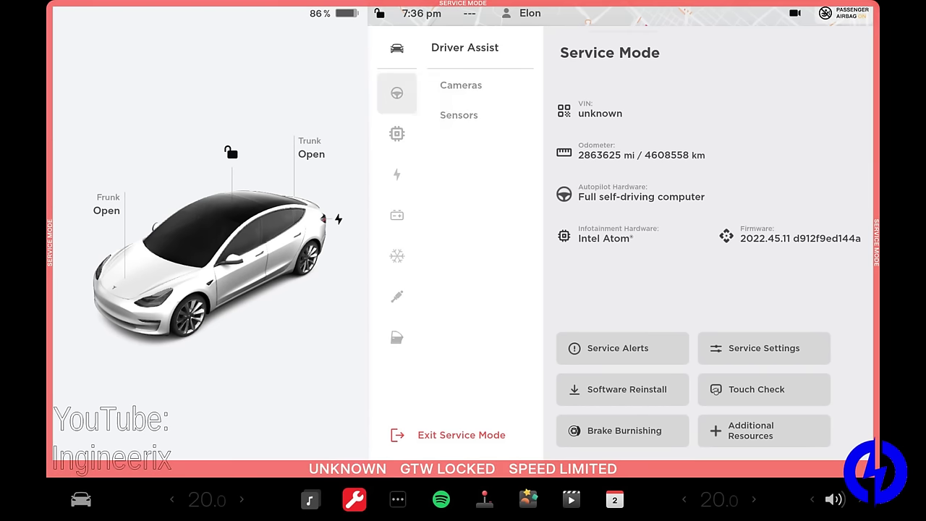
left_click(458, 115)
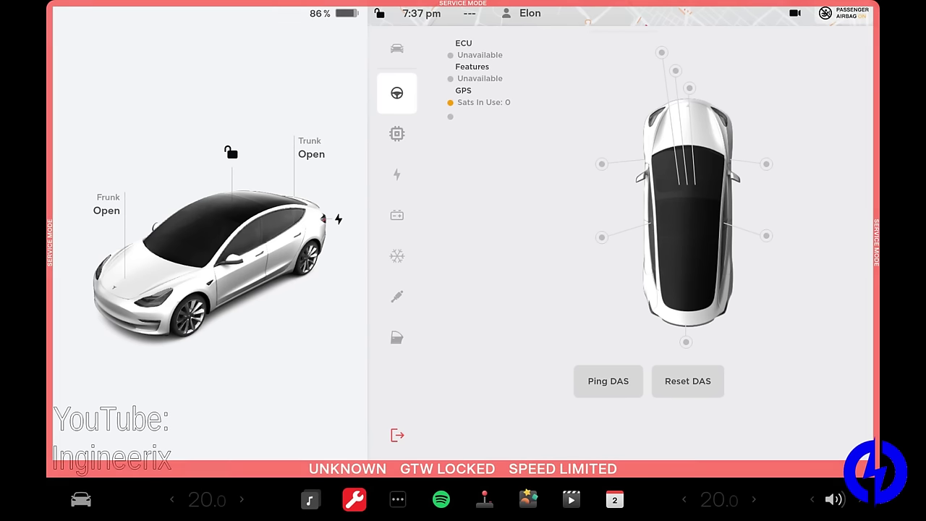
left_click(396, 93)
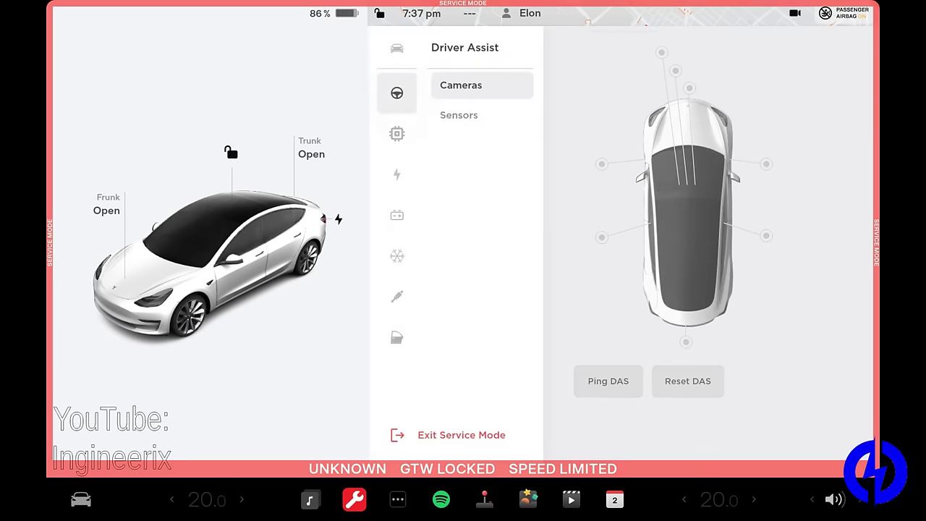
left_click(457, 116)
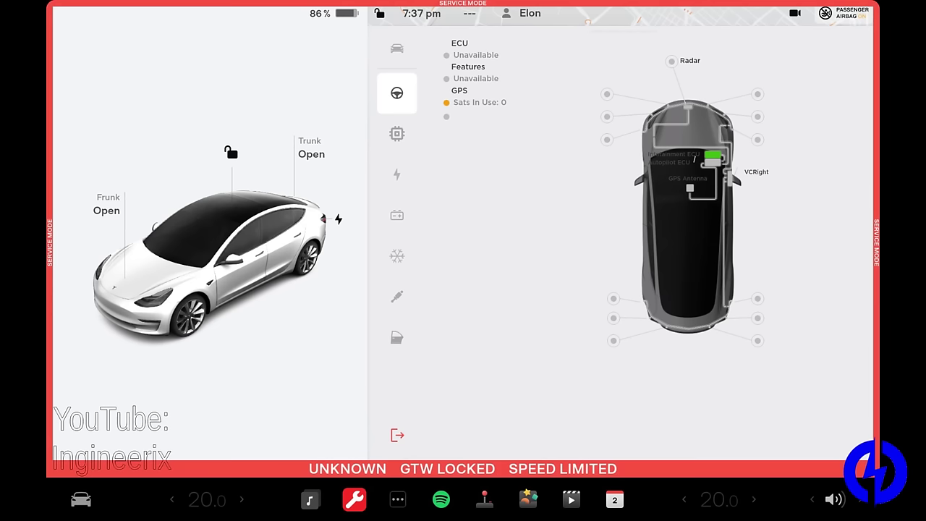
Step: Check Infotainment's Connectivity diagnostics, then open the High Voltage section's HV System panel
left_click(397, 133)
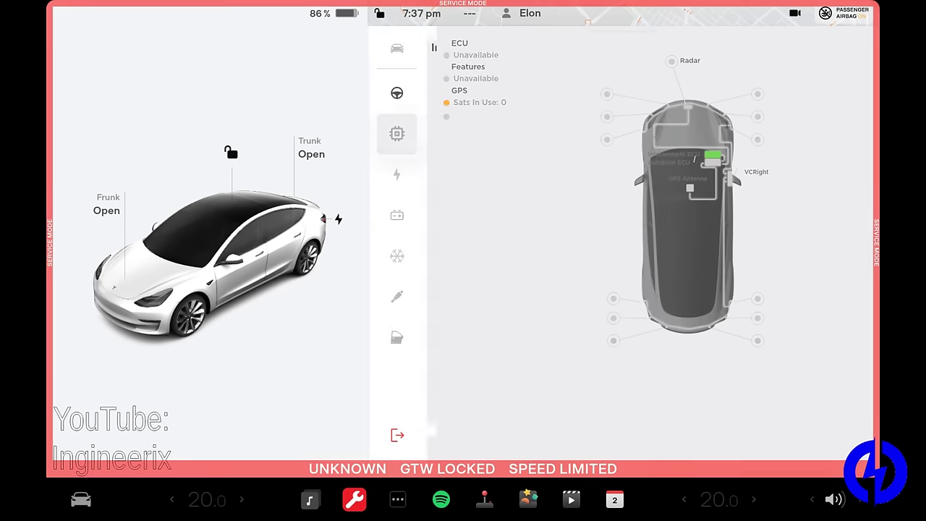
left_click(476, 92)
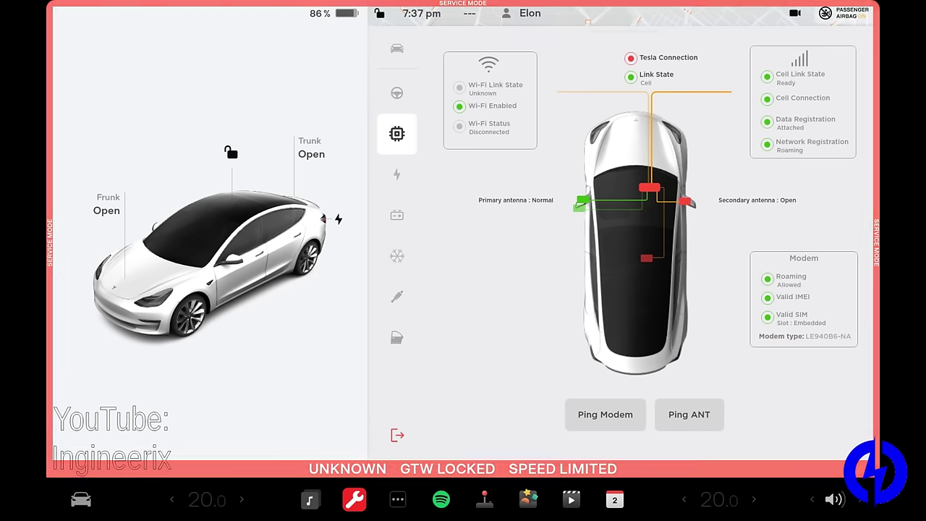
left_click(397, 174)
left_click(467, 87)
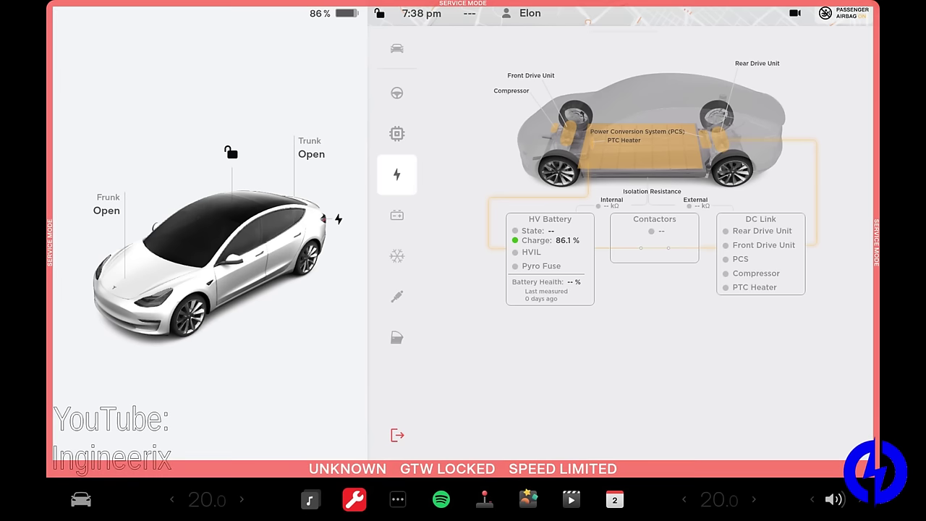
Step: Bring the section panel list back up from the HV System diagram
left_click(396, 175)
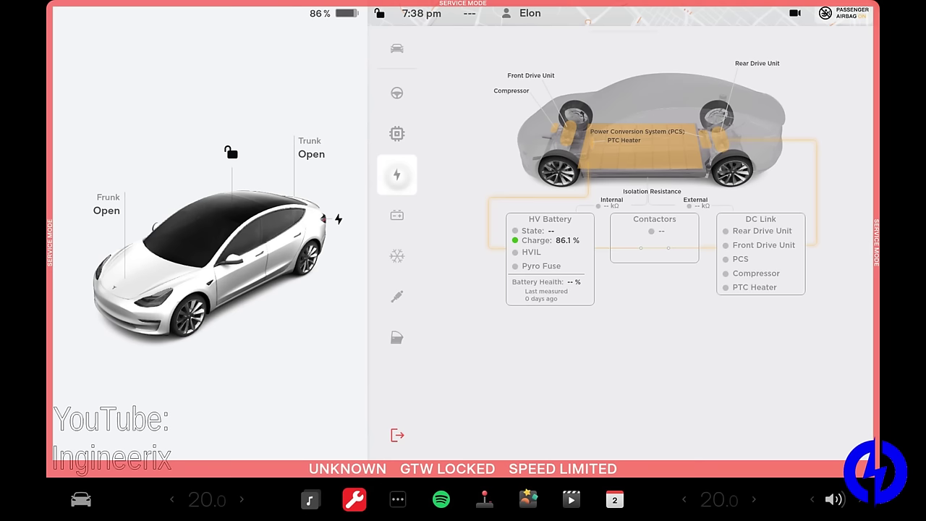
Step: Switch to the Low Voltage section showing LV Battery and PCS readings
left_click(397, 214)
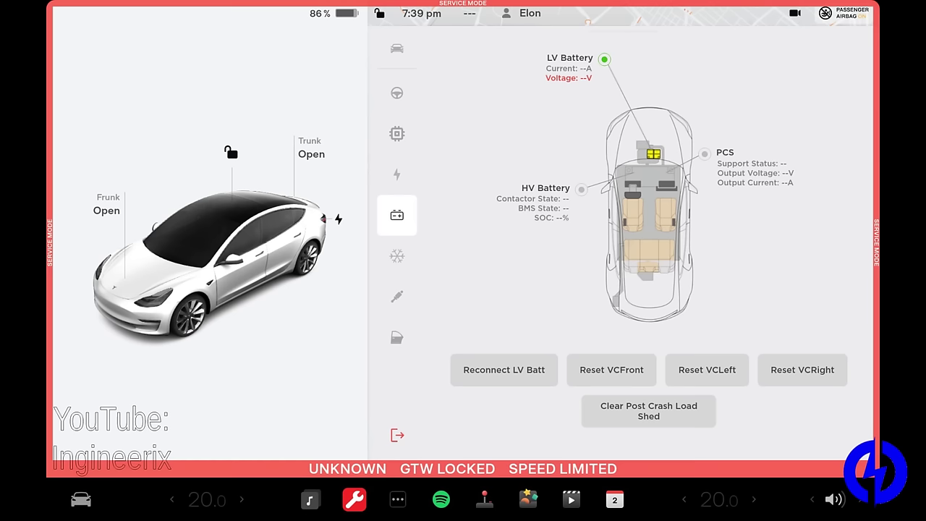
Step: Open the Low Voltage HomeLink panel, try HomeLink Retrofit, and cancel its warning
left_click(397, 215)
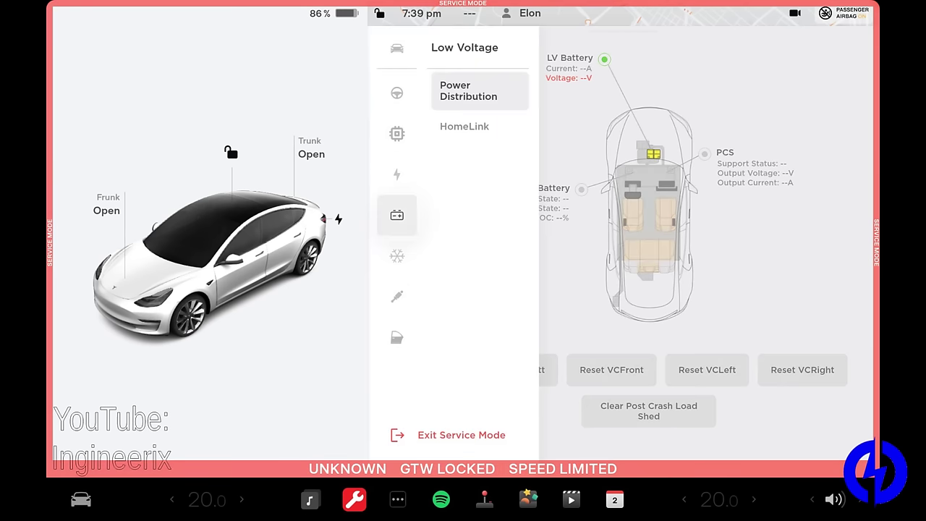
left_click(468, 128)
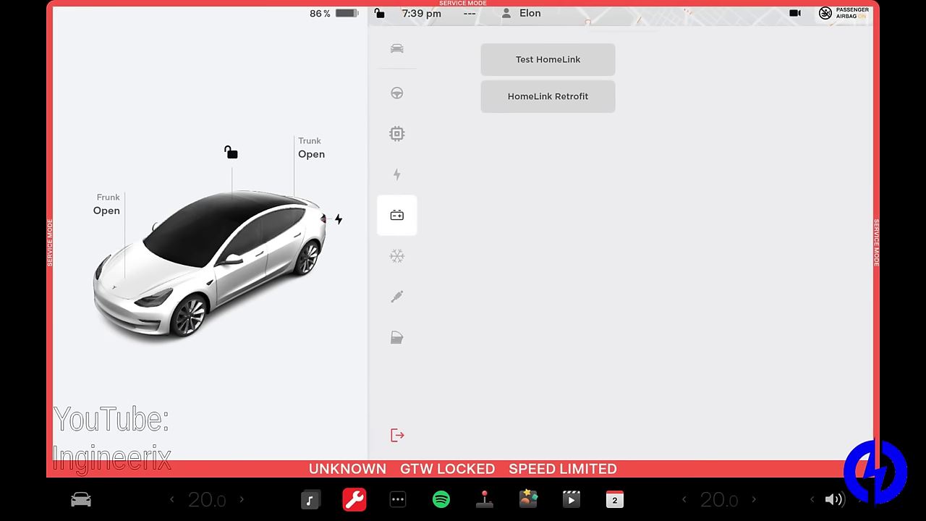
left_click(548, 97)
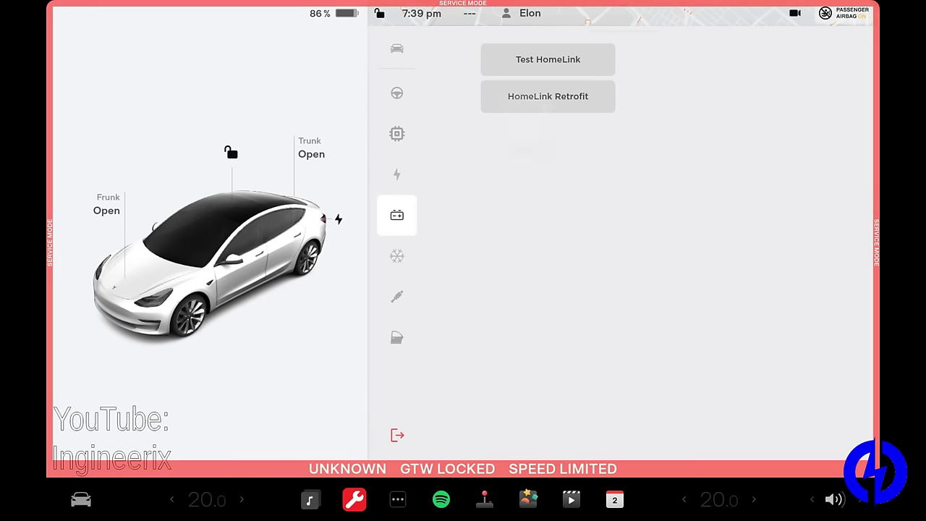
left_click(525, 325)
Step: Open Thermal Actions and scroll through the seven inactive fill, drain, purge and test actions
left_click(397, 256)
left_click(467, 101)
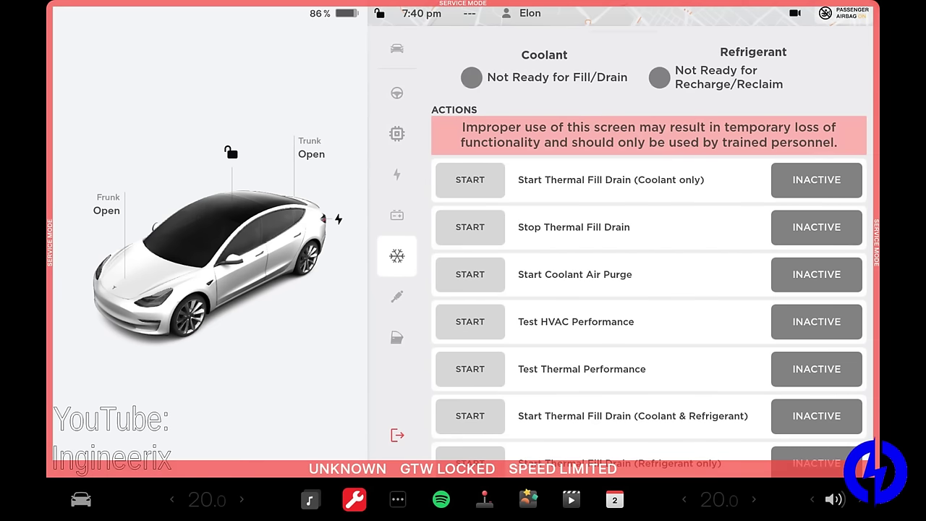
scroll(649, 253, "down", 1)
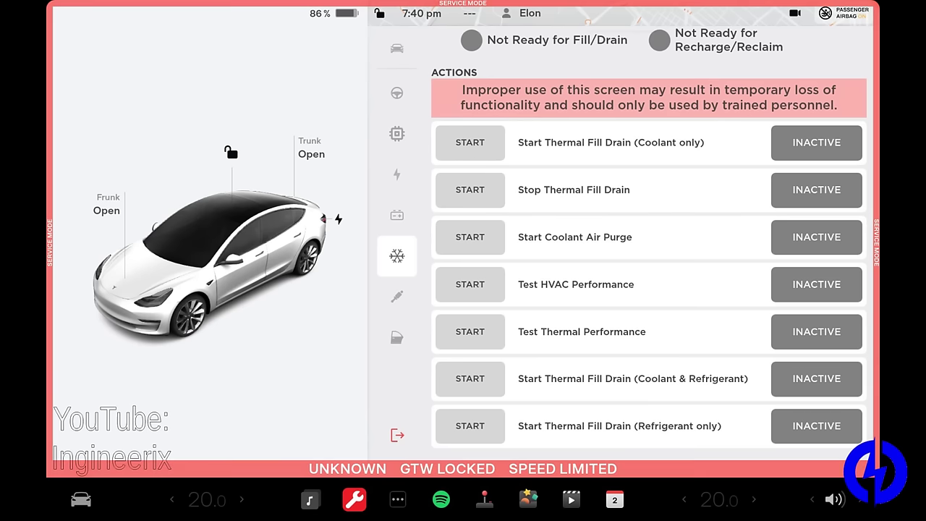
Step: Open Chassis > Alignment & Tires to see steering offset and the 174 psi tire pressures
left_click(398, 300)
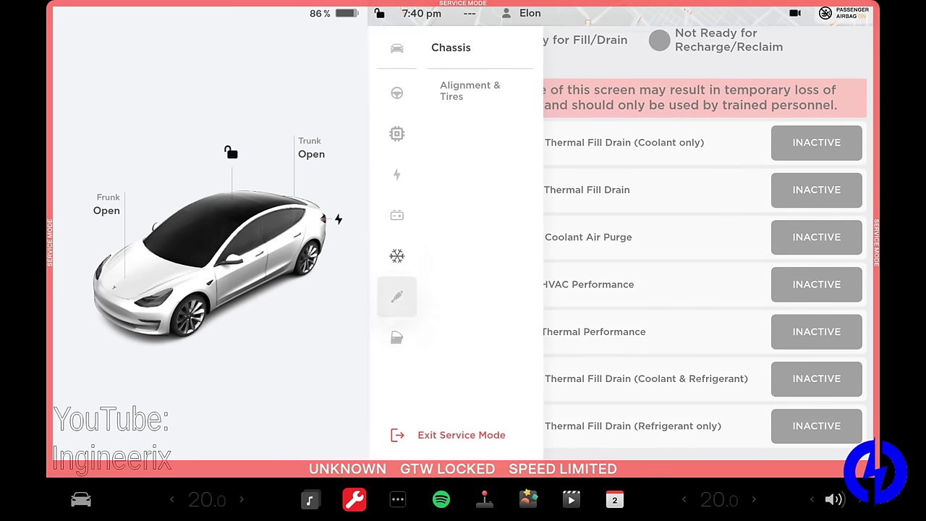
left_click(472, 95)
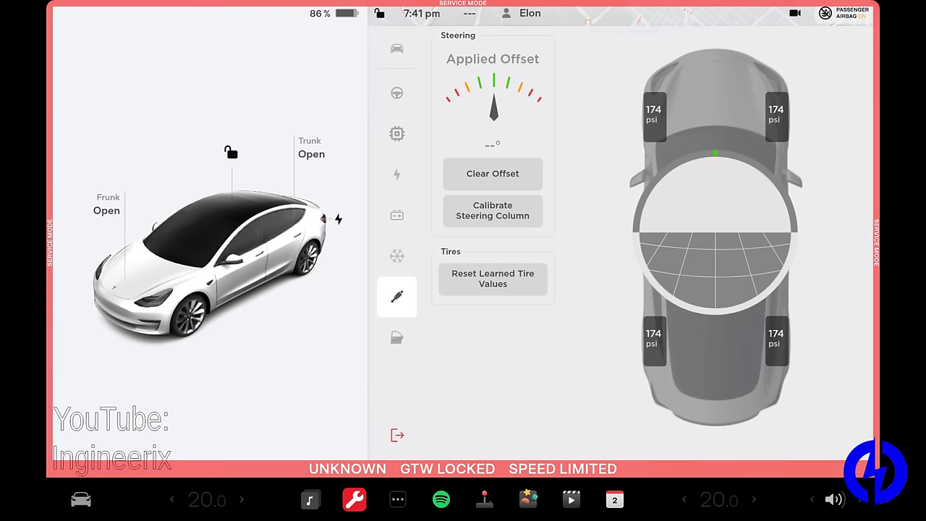
Step: Open Closures > Windows to see each window's calibration state and rear defrost availability
left_click(396, 337)
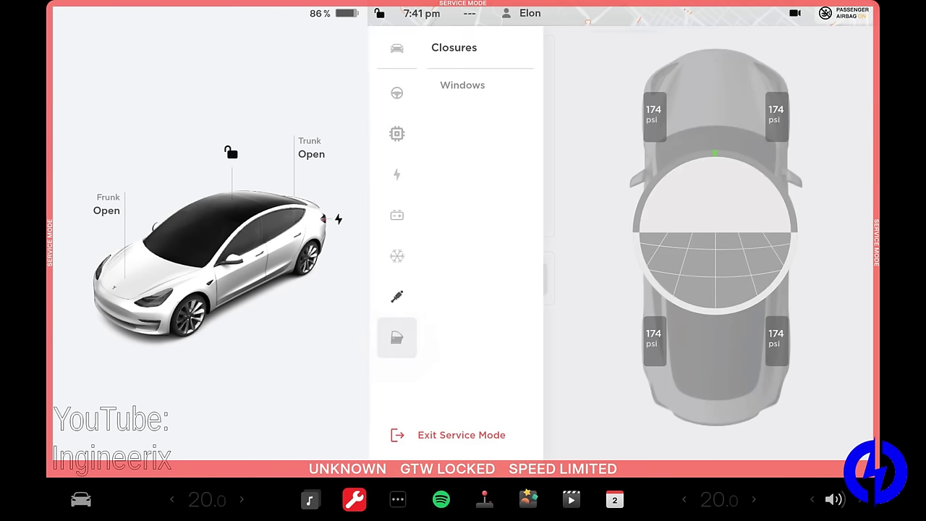
left_click(462, 85)
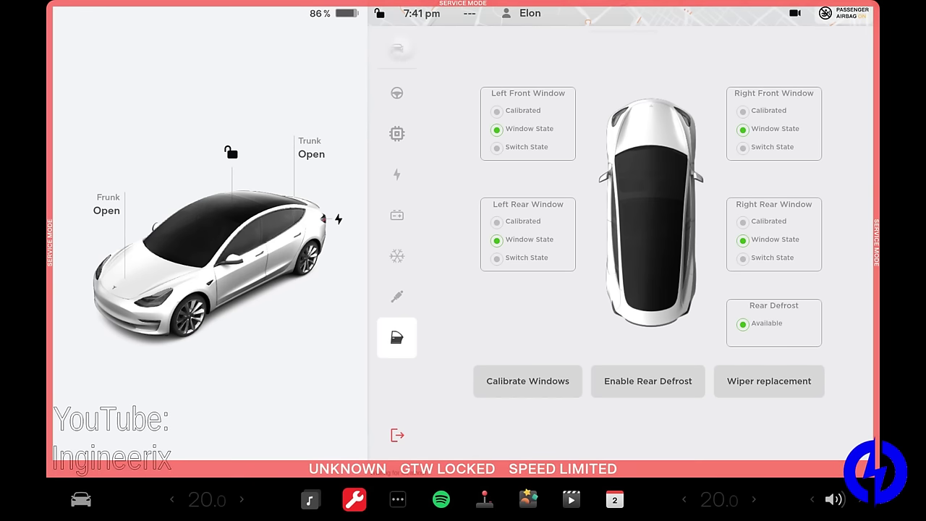
Step: Return to Vehicle Info and show the Additional Resources notice for service.tesla.com/service-subscription
left_click(397, 48)
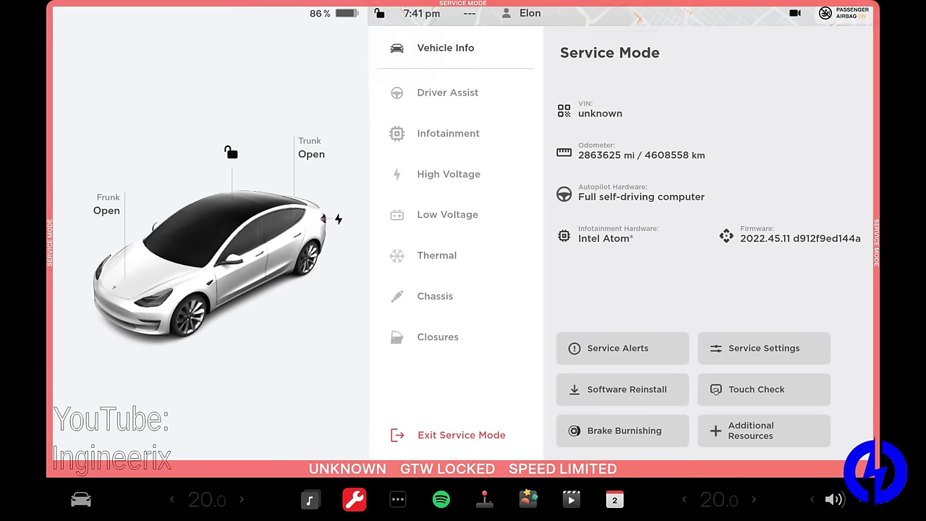
left_click(764, 431)
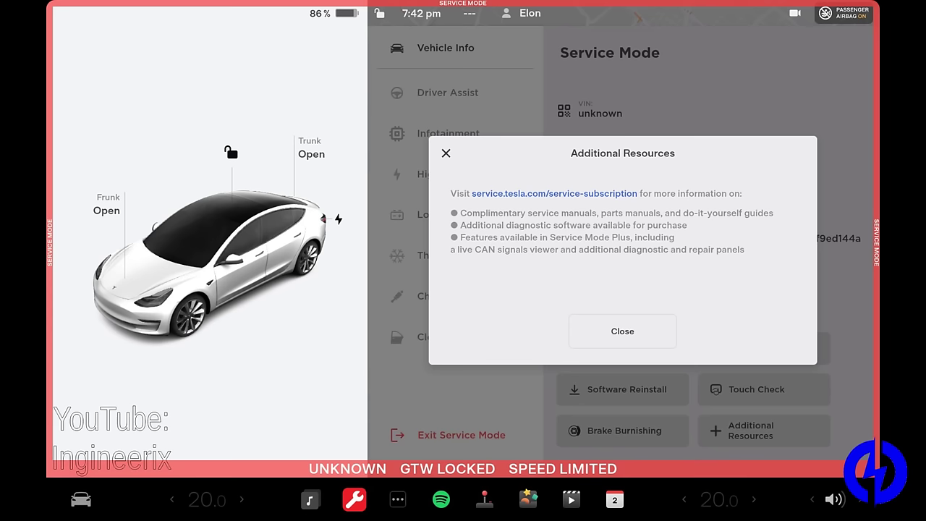
Step: Close the Additional Resources notice to reveal Service Mode Plus with CAN Viewer and Audio Tests
left_click(622, 332)
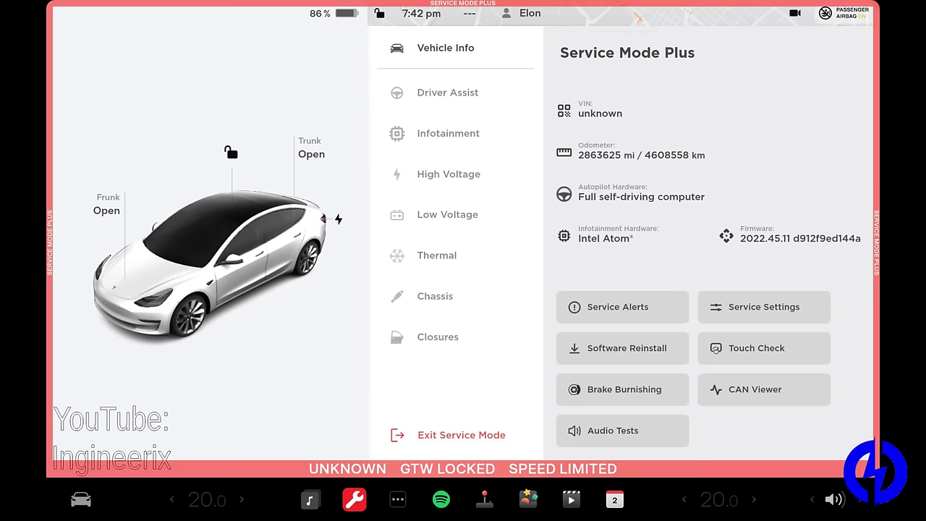
left_click(764, 389)
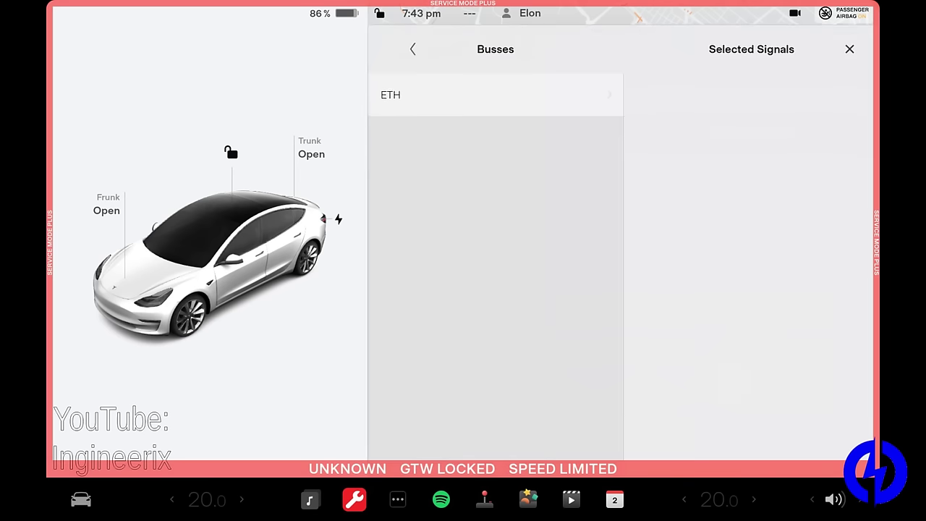
left_click(434, 96)
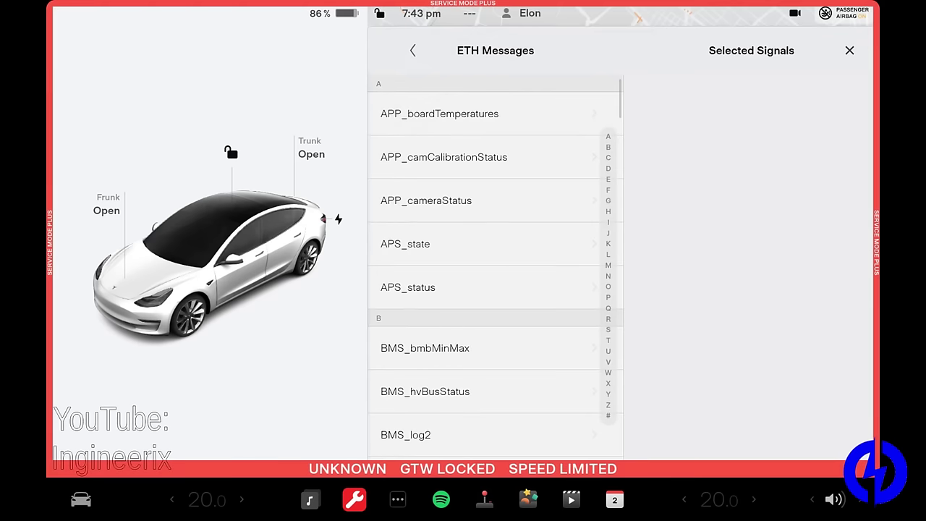
scroll(495, 275, "down", 1)
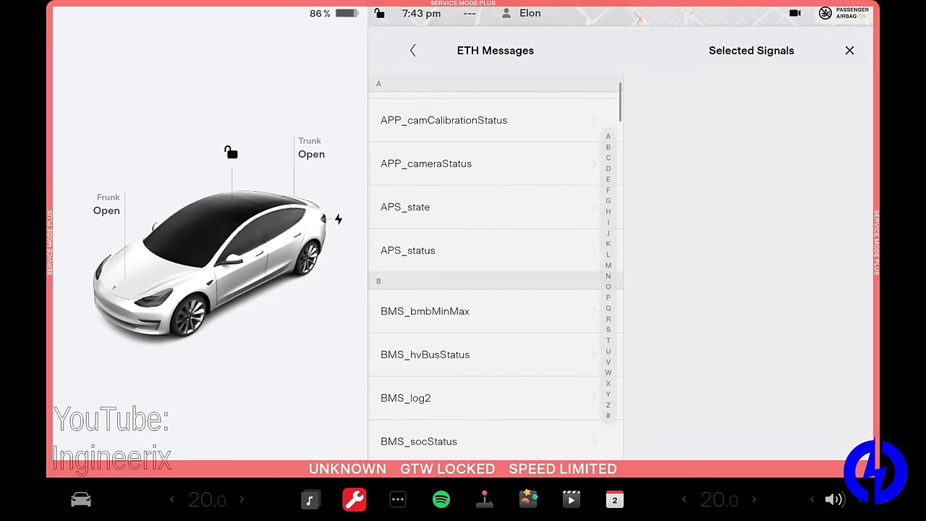
scroll(495, 274, "down", 10)
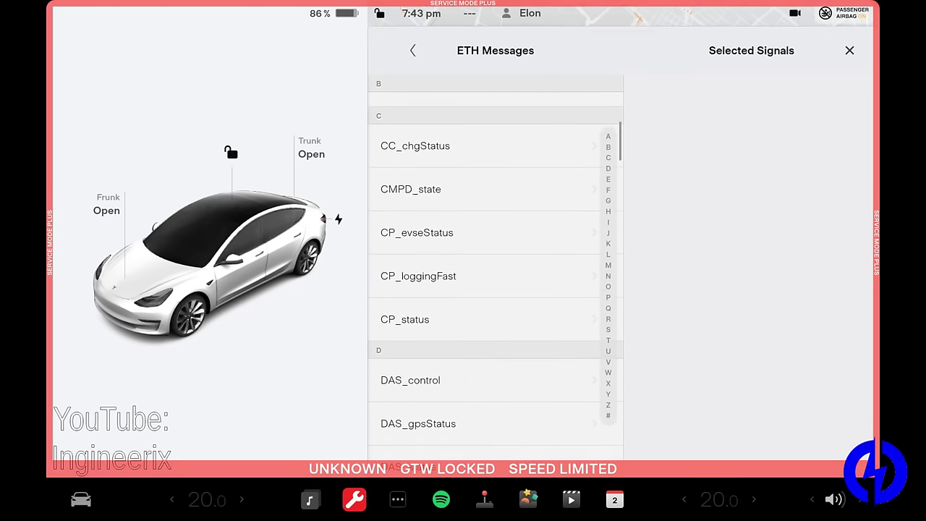
scroll(495, 275, "up", 4)
scroll(495, 275, "down", 2)
scroll(495, 275, "up", 4)
scroll(495, 274, "up", 2)
scroll(494, 275, "down", 1)
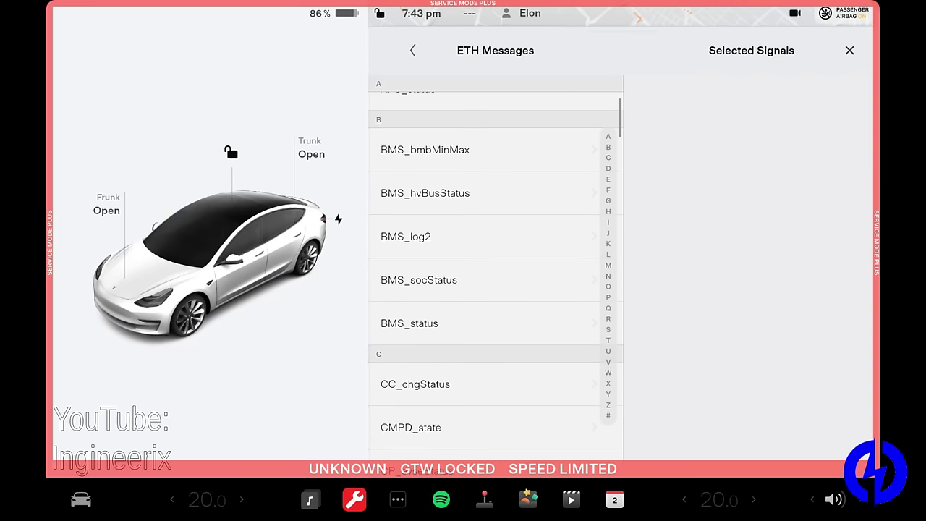
scroll(495, 275, "up", 1)
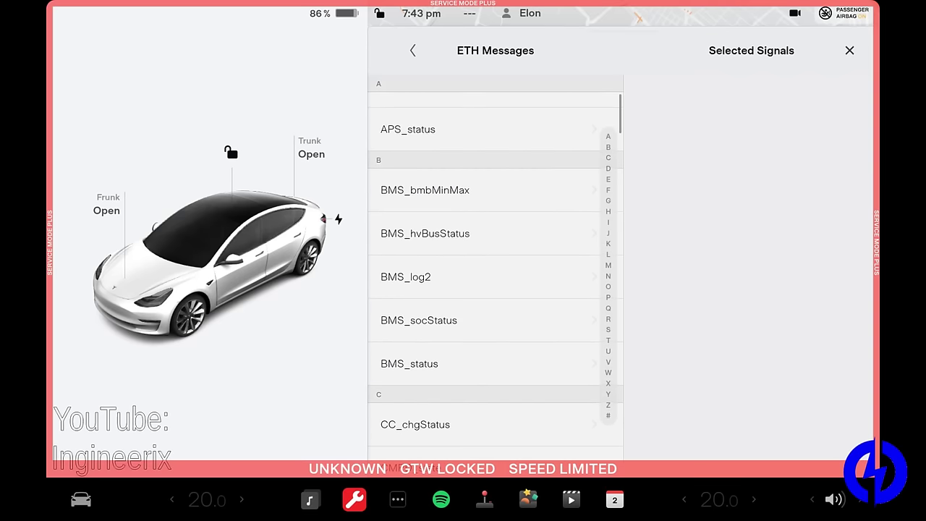
scroll(495, 275, "down", 2)
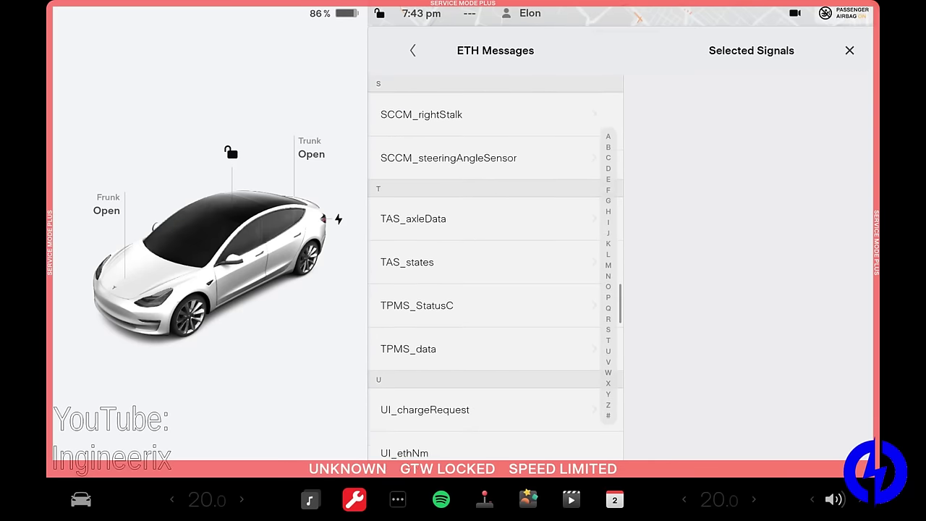
scroll(485, 267, "down", 5)
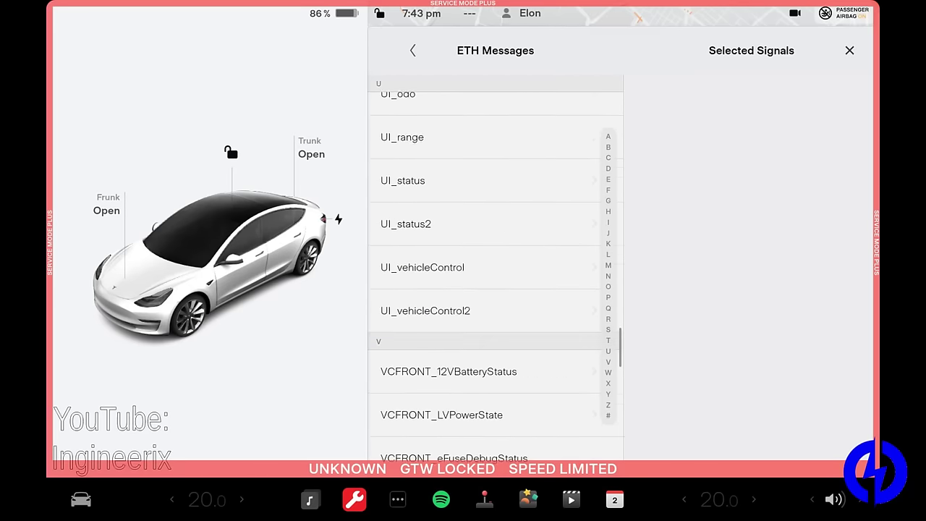
scroll(496, 268, "up", 15)
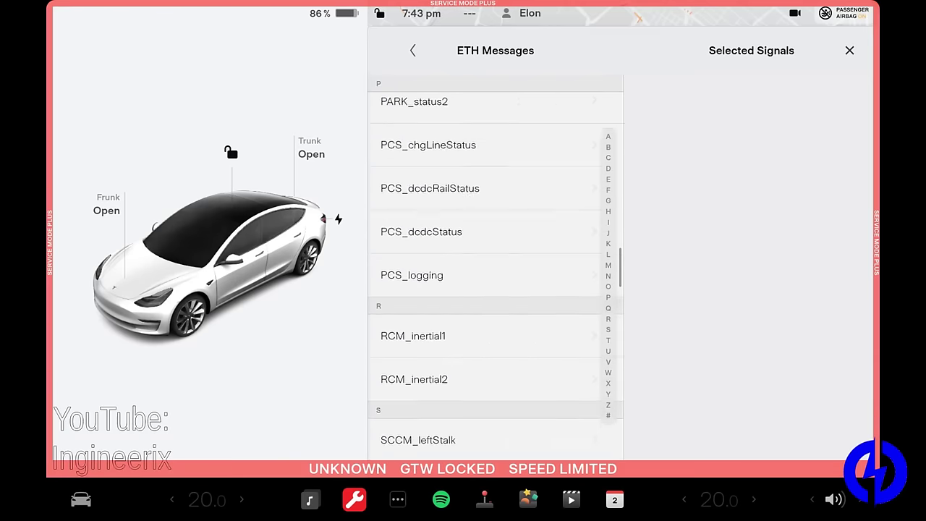
scroll(496, 267, "up", 10)
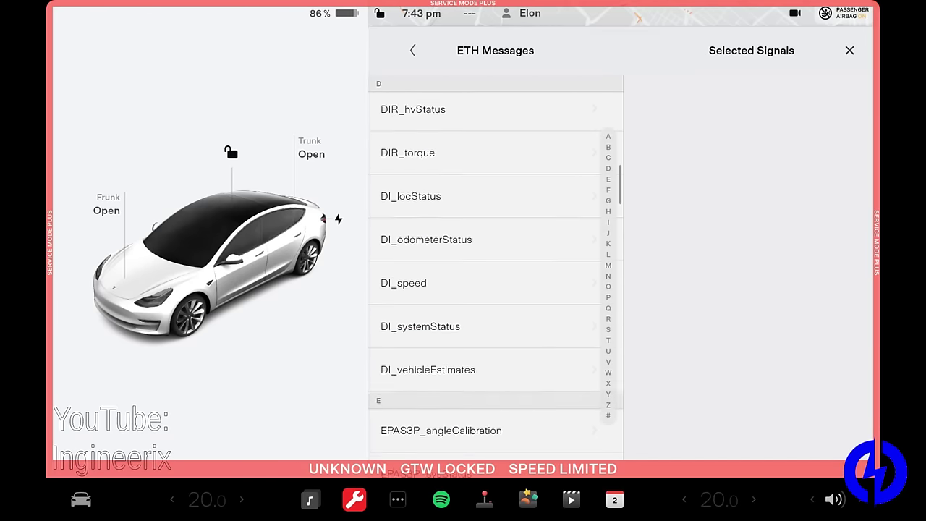
scroll(496, 268, "up", 8)
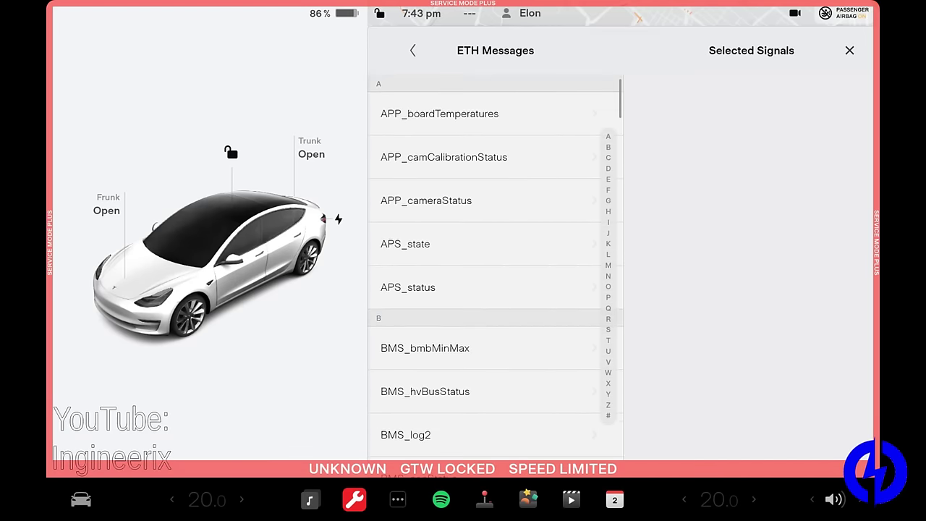
left_click(425, 348)
left_click(442, 141)
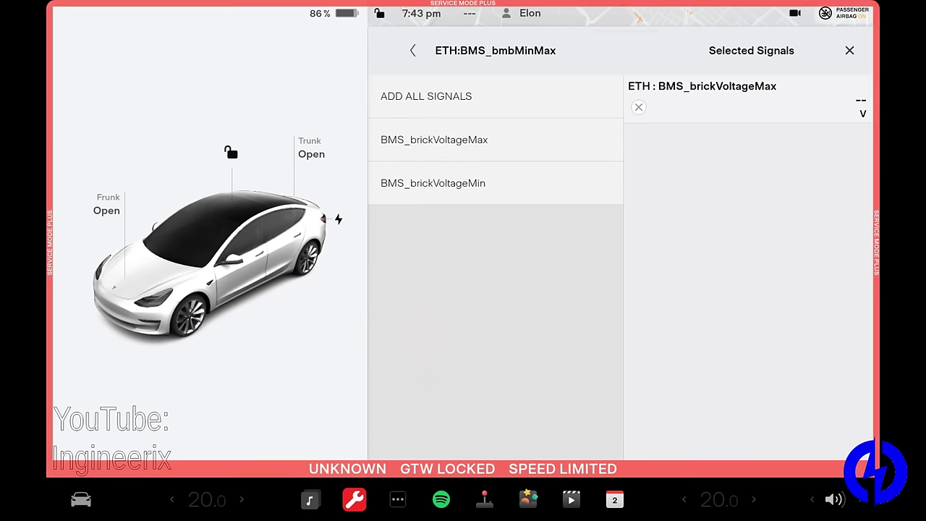
left_click(448, 183)
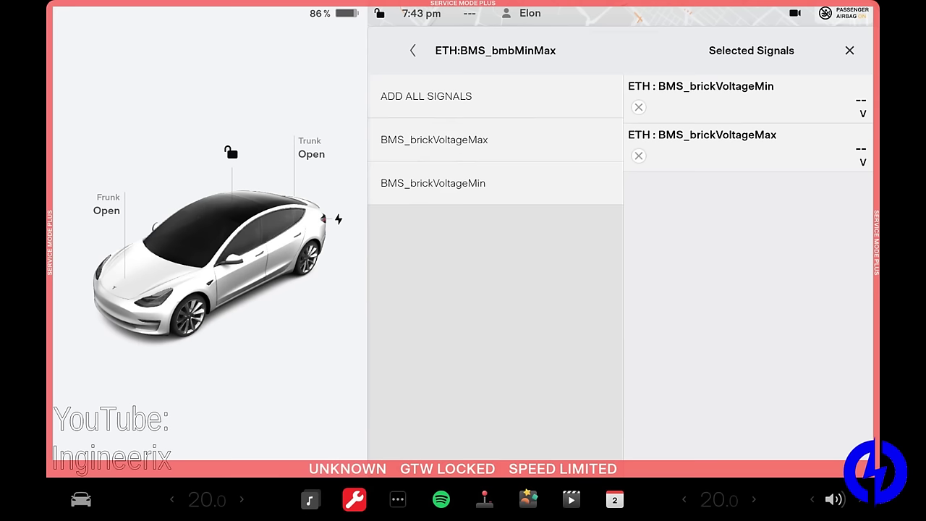
left_click(638, 107)
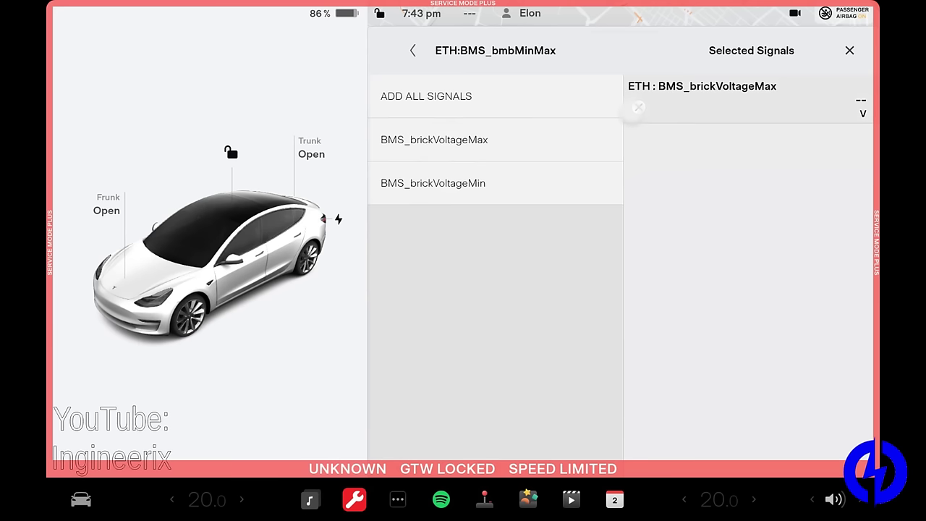
left_click(638, 107)
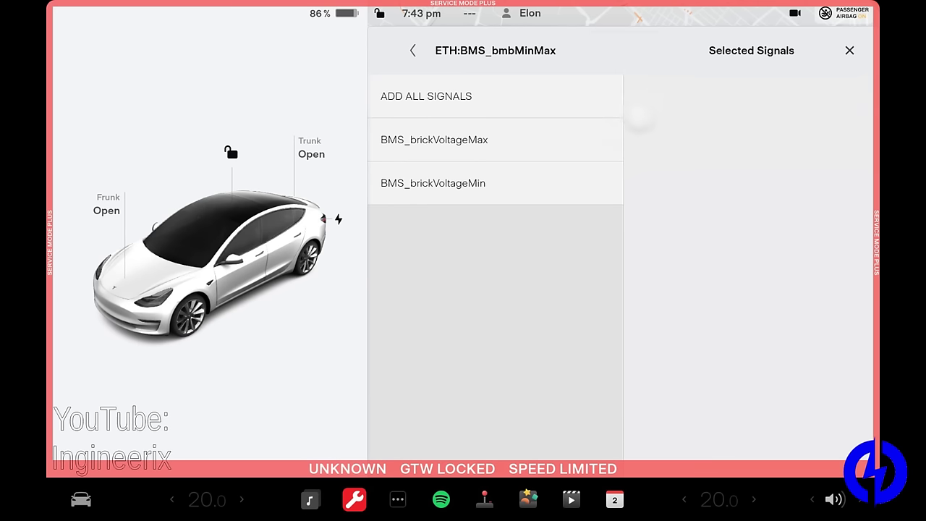
left_click(413, 50)
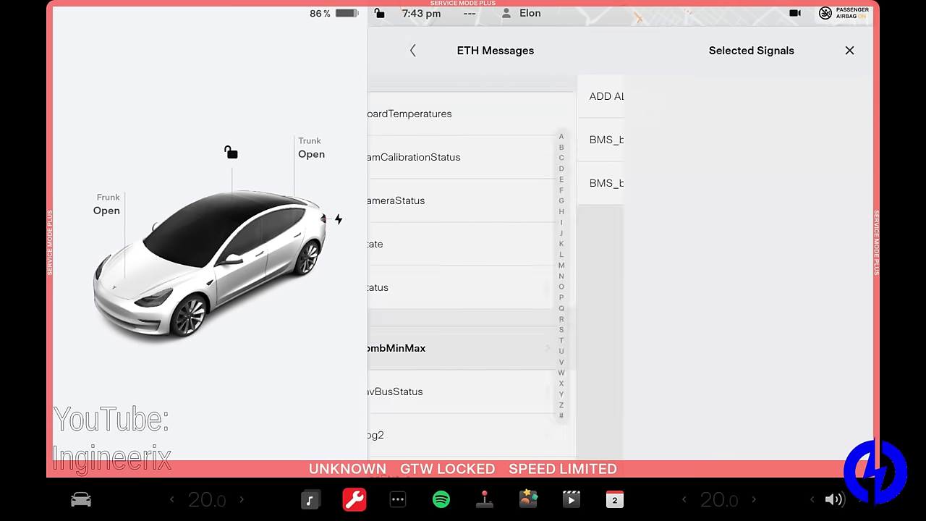
scroll(496, 267, "down", 2)
scroll(496, 268, "up", 4)
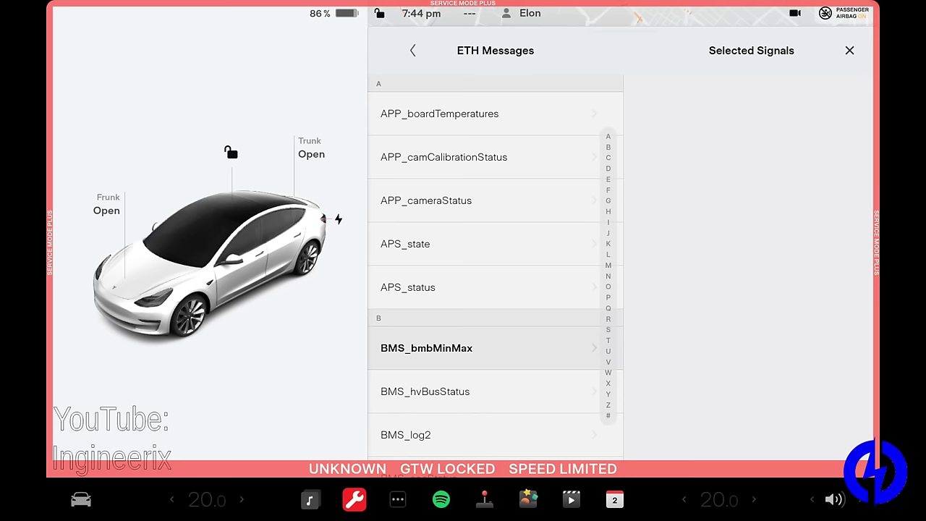
scroll(485, 275, "down", 1)
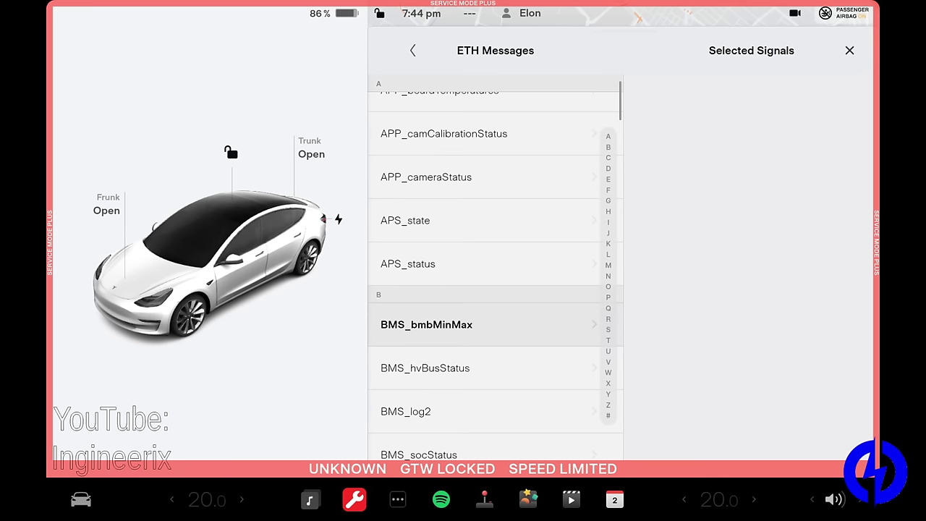
scroll(484, 275, "down", 10)
scroll(485, 275, "down", 3)
left_click(405, 290)
scroll(485, 275, "down", 1)
scroll(485, 275, "up", 2)
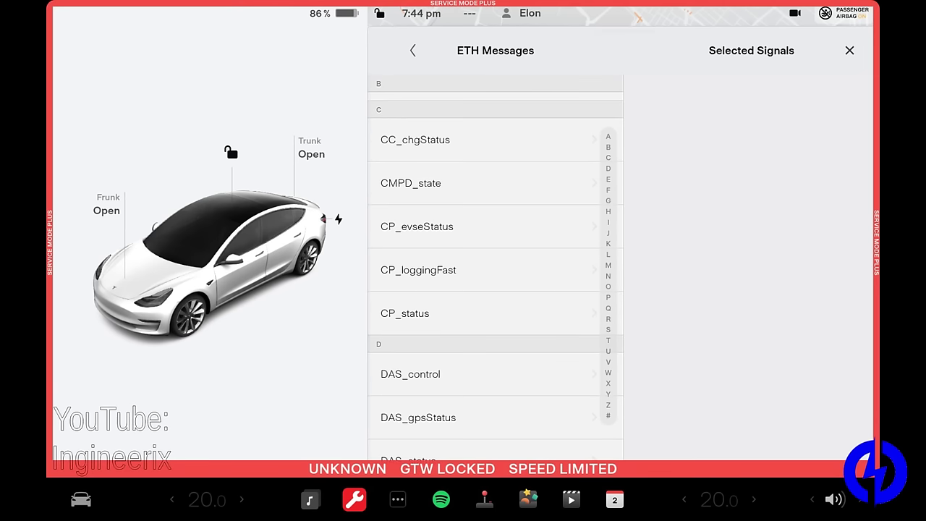
scroll(485, 275, "down", 5)
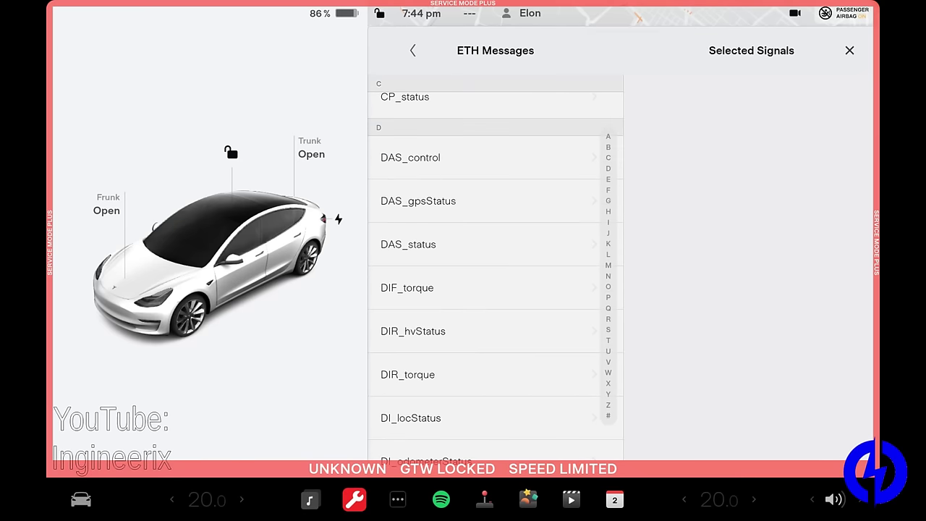
scroll(485, 275, "down", 3)
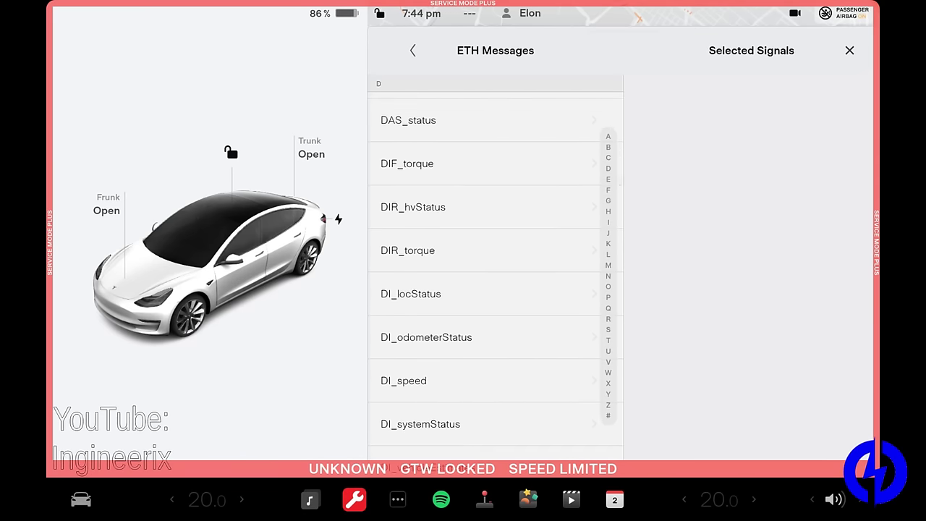
scroll(485, 275, "down", 1)
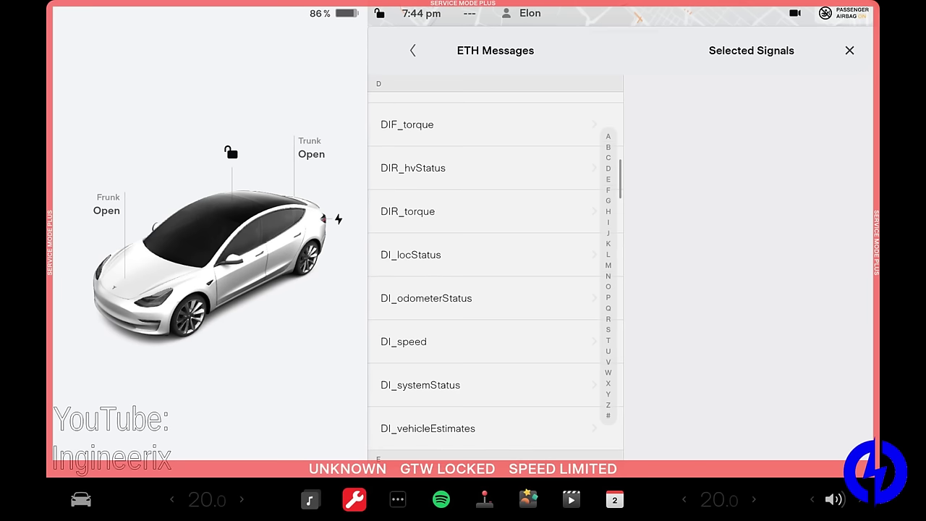
scroll(485, 275, "down", 7)
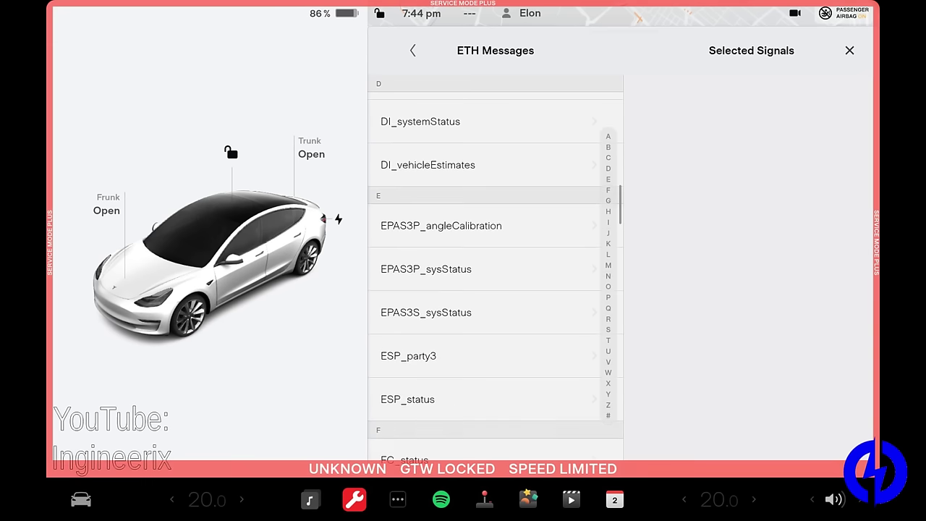
scroll(485, 275, "down", 1)
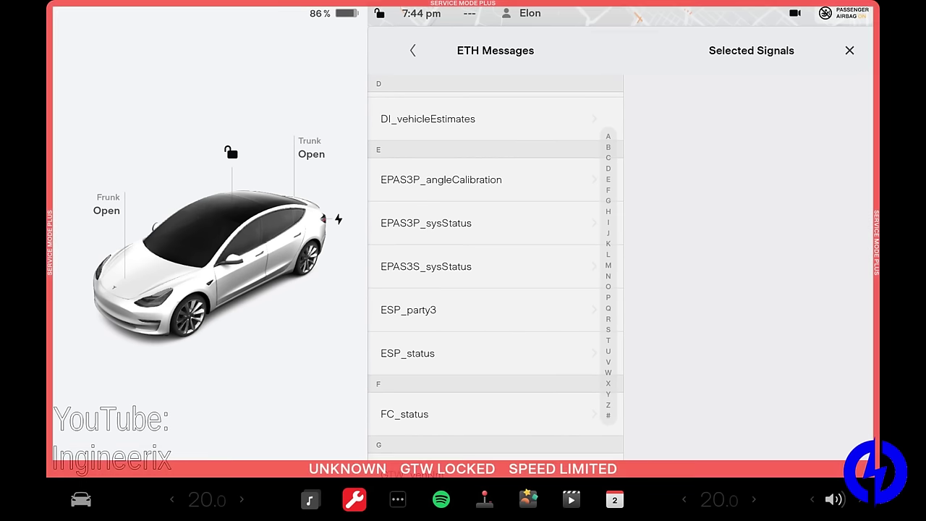
scroll(496, 267, "down", 1)
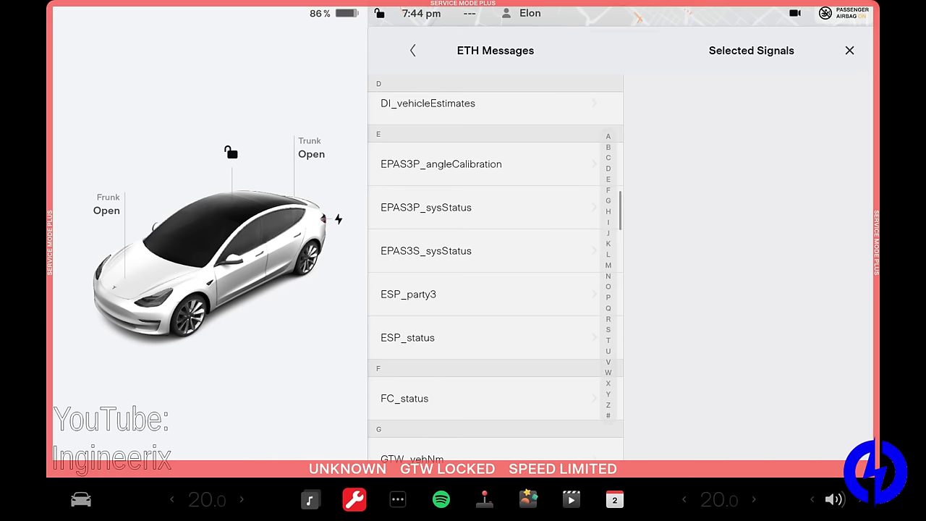
scroll(496, 268, "down", 5)
scroll(496, 268, "up", 2)
scroll(496, 268, "up", 1)
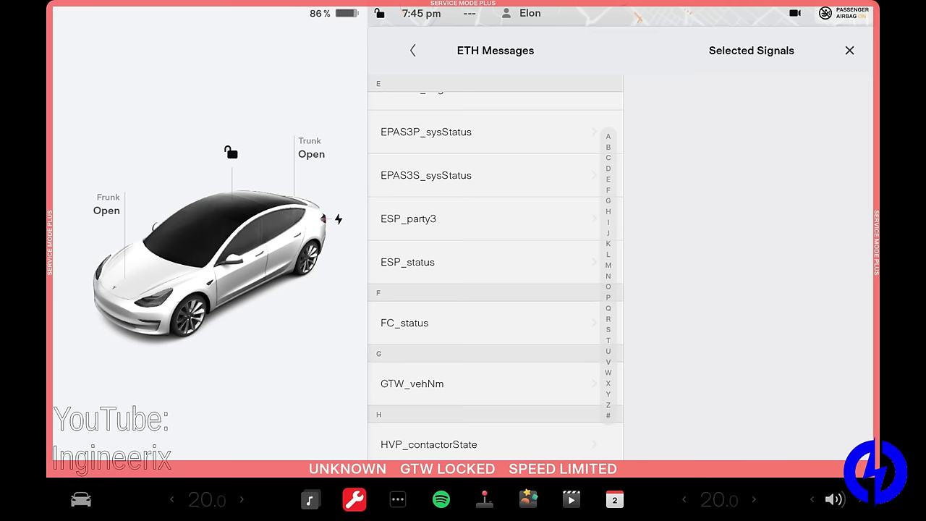
scroll(495, 268, "down", 5)
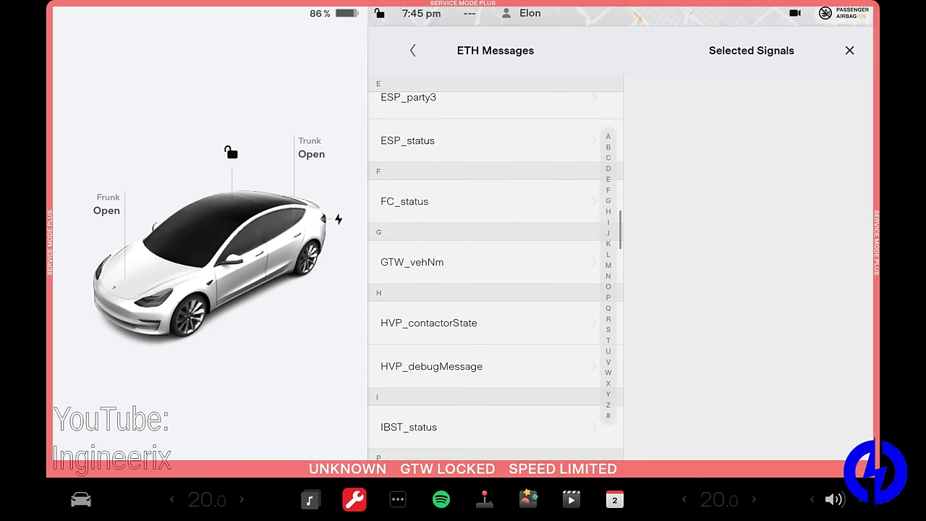
scroll(495, 267, "down", 4)
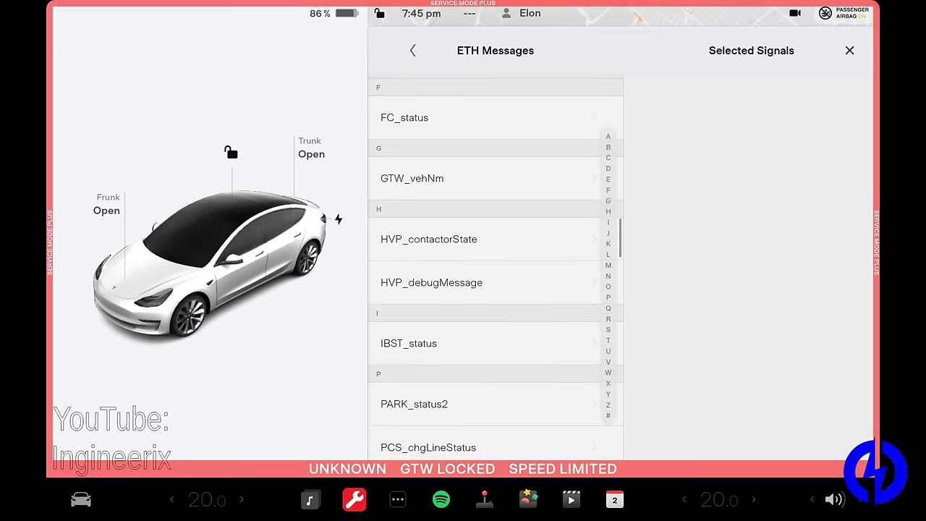
scroll(496, 268, "down", 3)
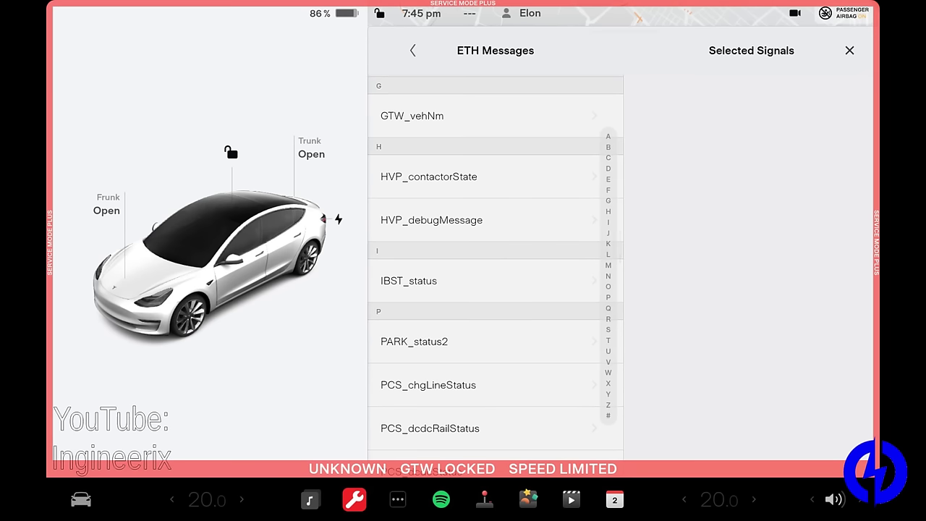
scroll(496, 268, "down", 1)
scroll(496, 268, "down", 4)
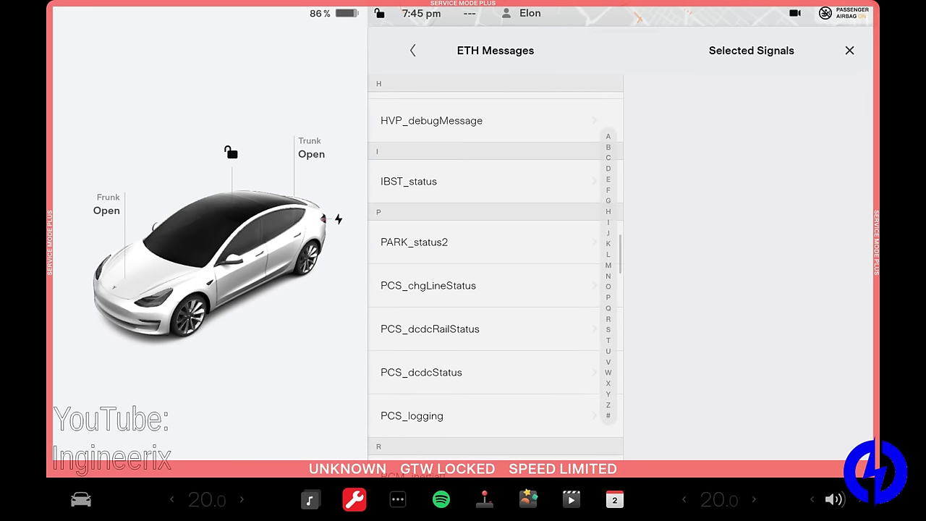
scroll(496, 268, "down", 1)
scroll(495, 268, "down", 2)
scroll(496, 268, "up", 1)
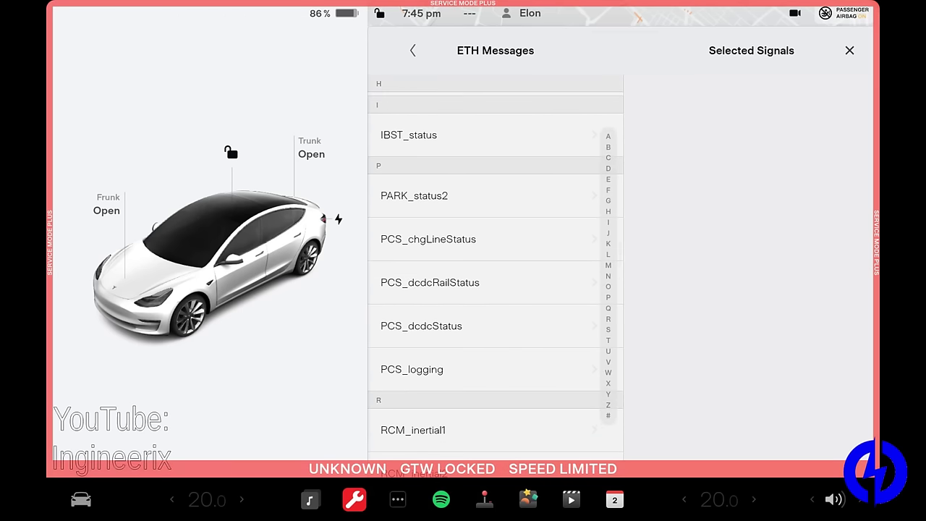
scroll(495, 268, "down", 1)
scroll(495, 267, "down", 2)
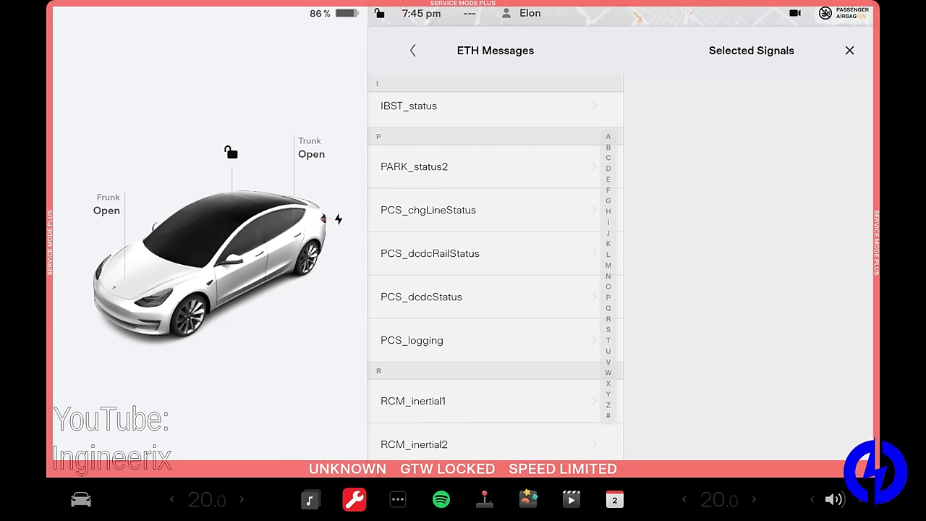
Step: Scroll the ETH message list through UI, VCFRONT, VCLEFT and VCRIGHT entries to VCSEC_authentication
scroll(496, 268, "down", 4)
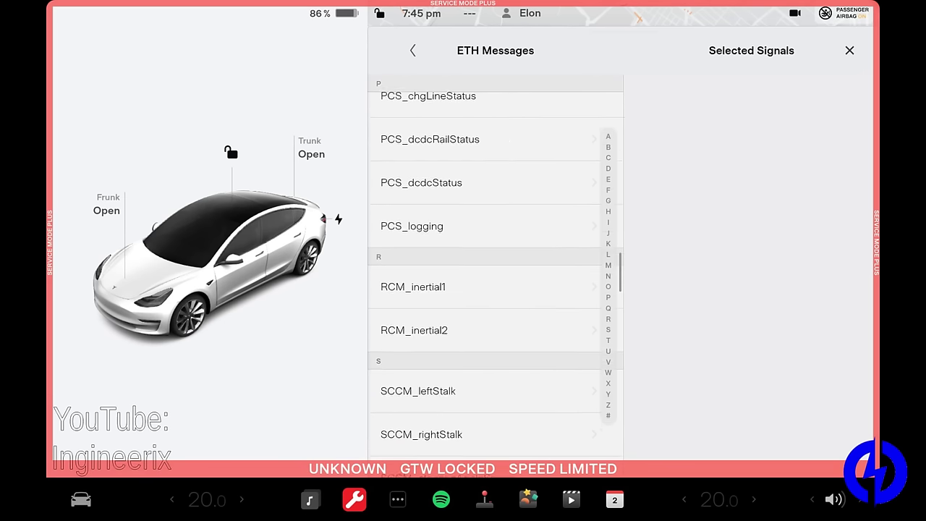
scroll(496, 267, "down", 3)
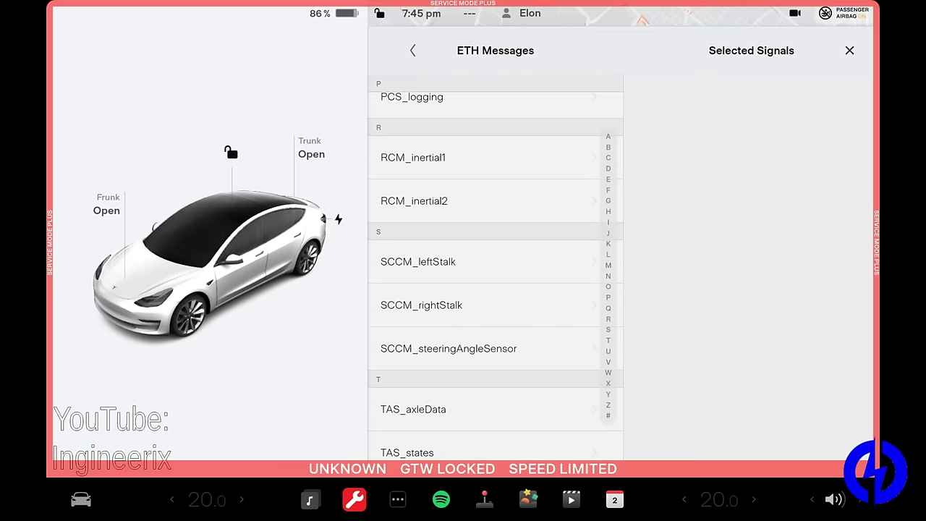
scroll(496, 282, "down", 1)
scroll(496, 282, "down", 2)
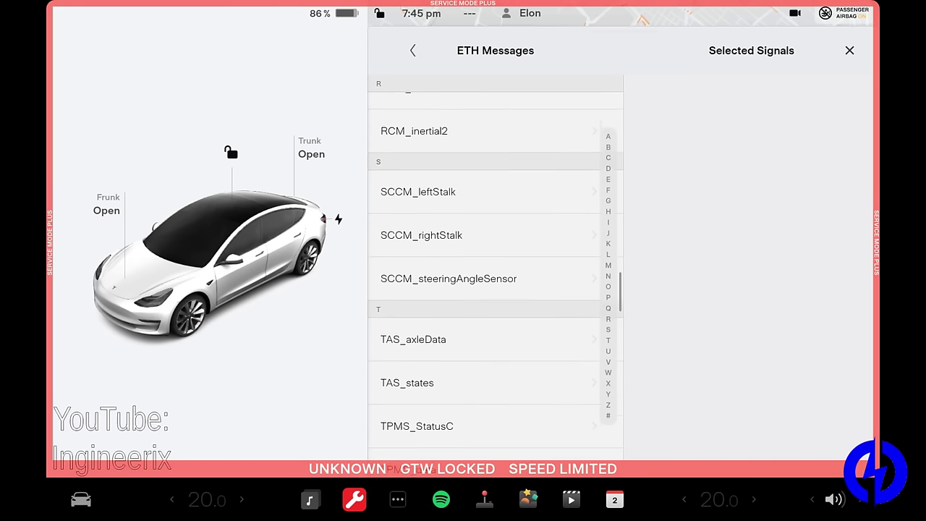
scroll(495, 275, "down", 4)
scroll(496, 275, "up", 4)
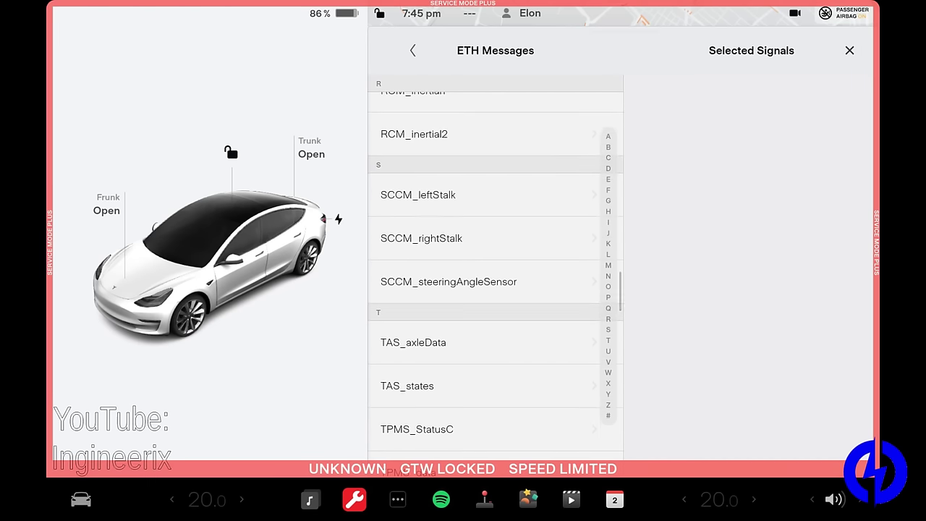
scroll(496, 283, "down", 5)
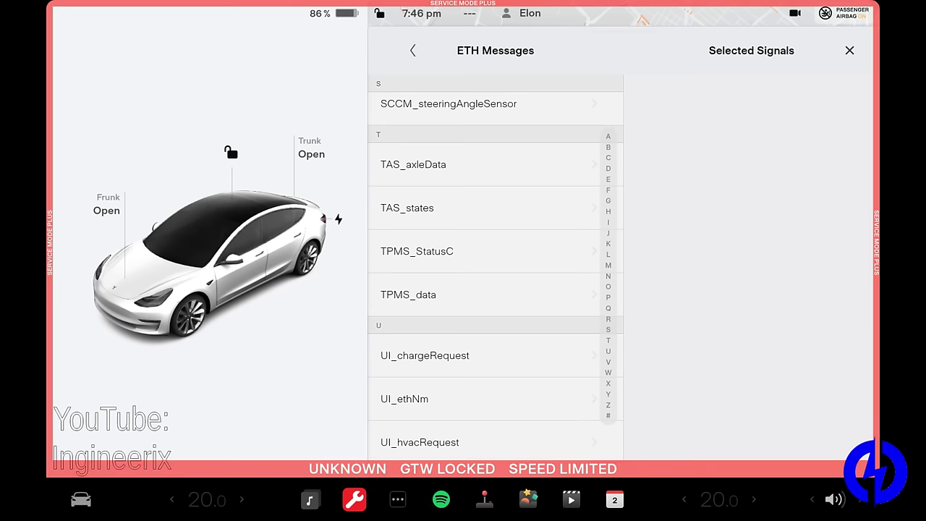
scroll(496, 268, "down", 2)
scroll(495, 268, "down", 3)
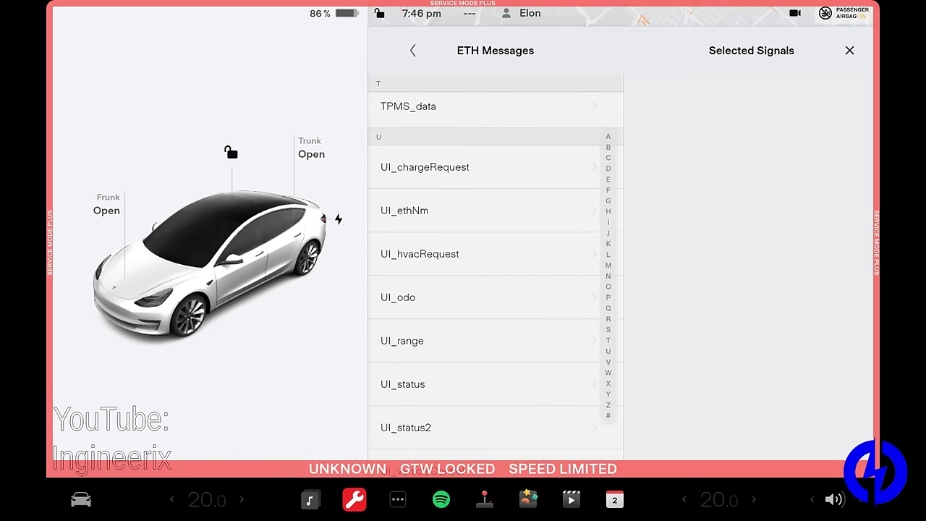
scroll(496, 268, "down", 9)
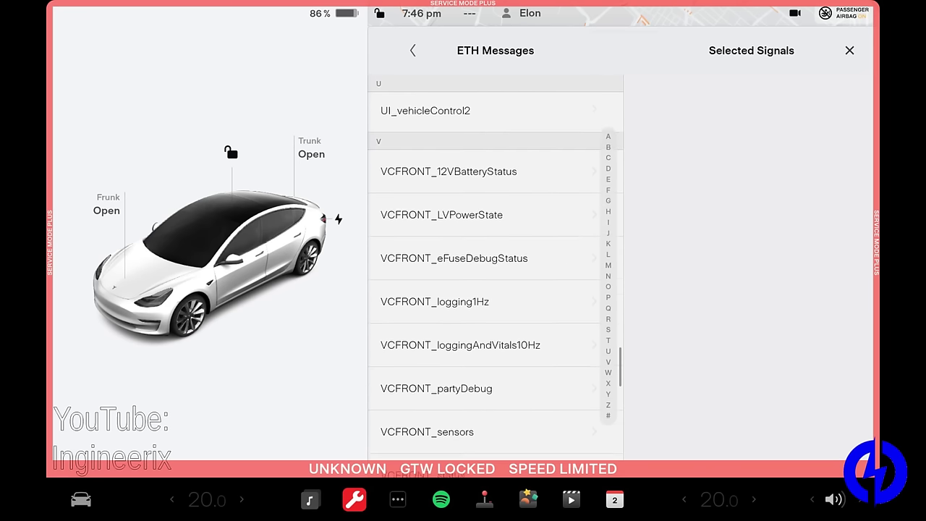
scroll(496, 268, "down", 12)
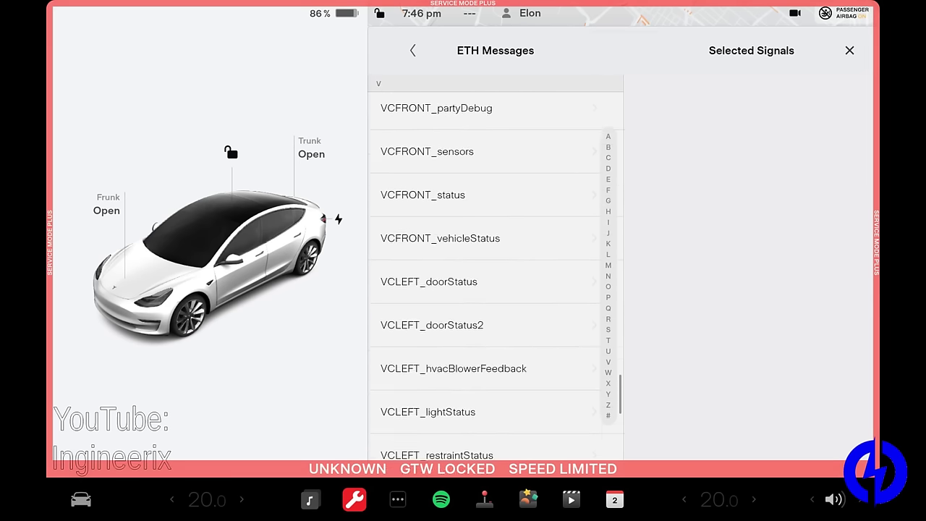
scroll(495, 267, "up", 2)
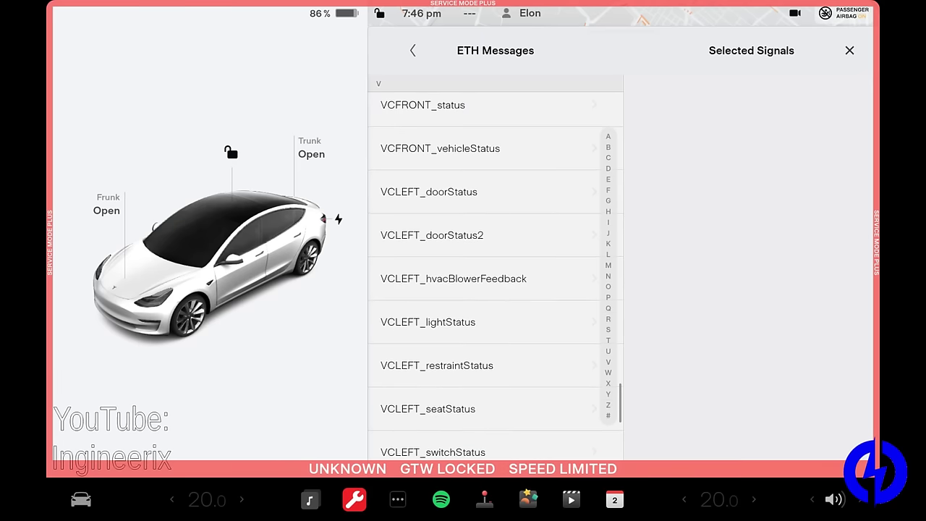
scroll(496, 268, "down", 7)
scroll(496, 267, "down", 8)
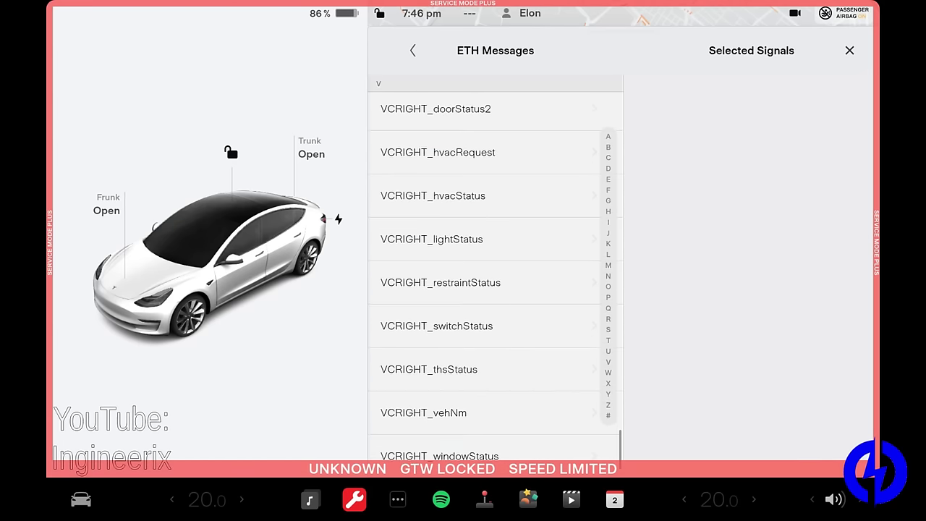
scroll(495, 268, "down", 1)
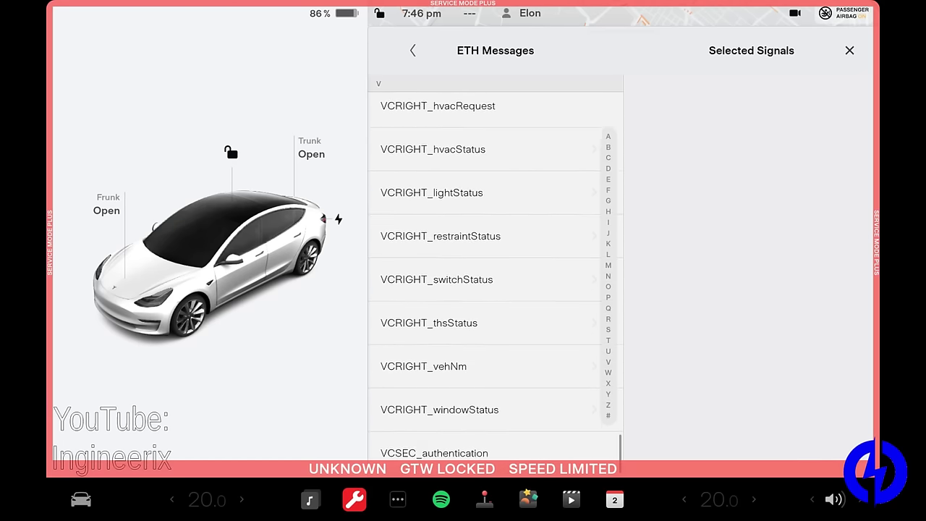
scroll(495, 268, "up", 7)
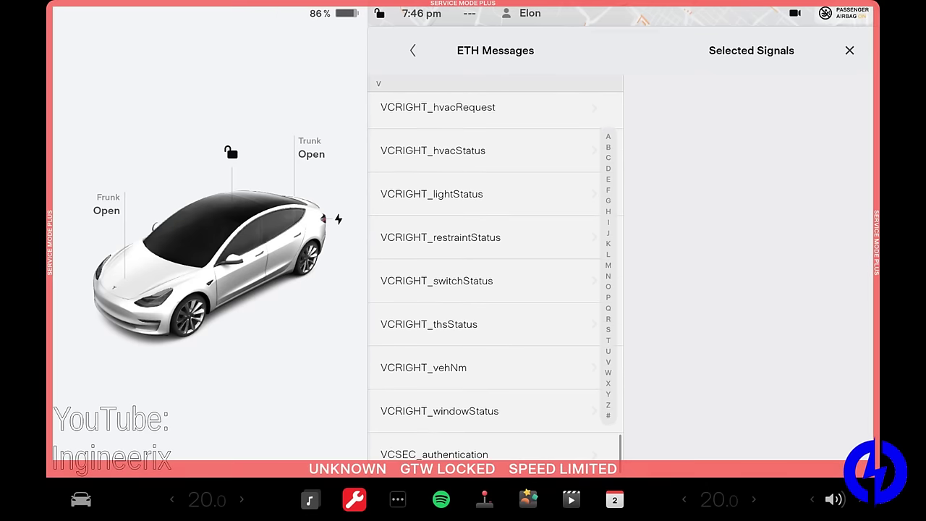
Step: Leave the CAN Viewer and view the Driver Assist camera and sensor diagrams
left_click(412, 50)
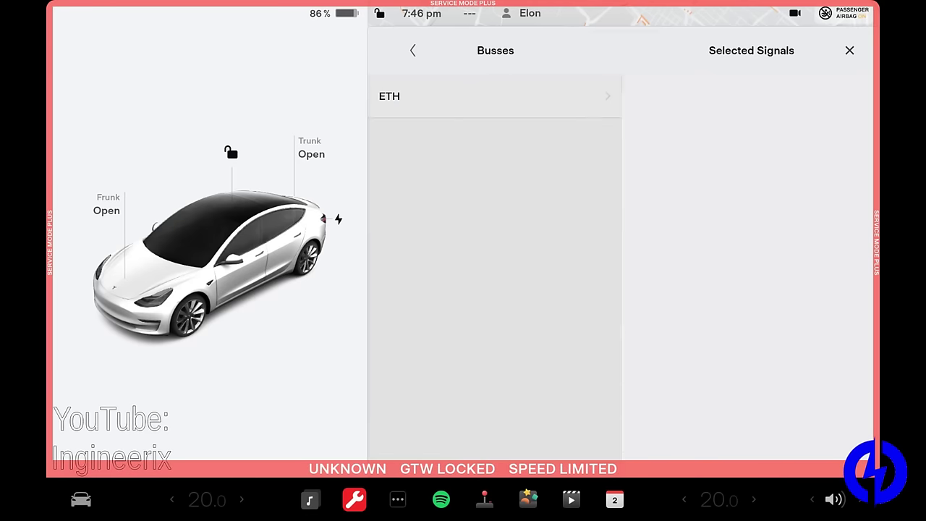
left_click(412, 50)
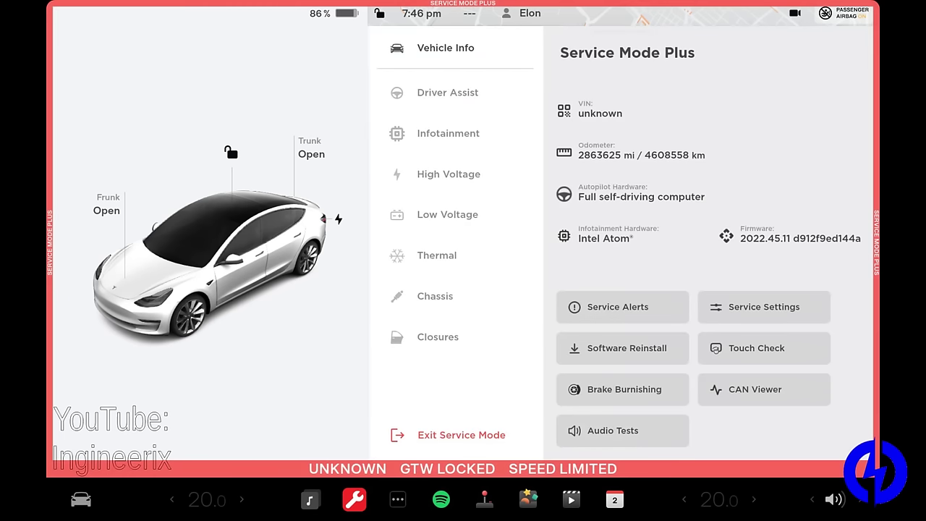
left_click(434, 93)
left_click(461, 85)
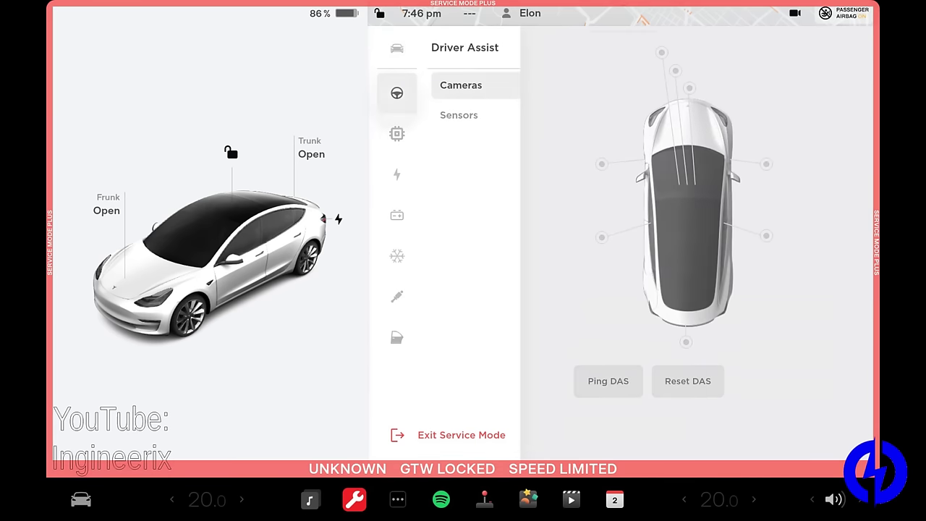
left_click(458, 115)
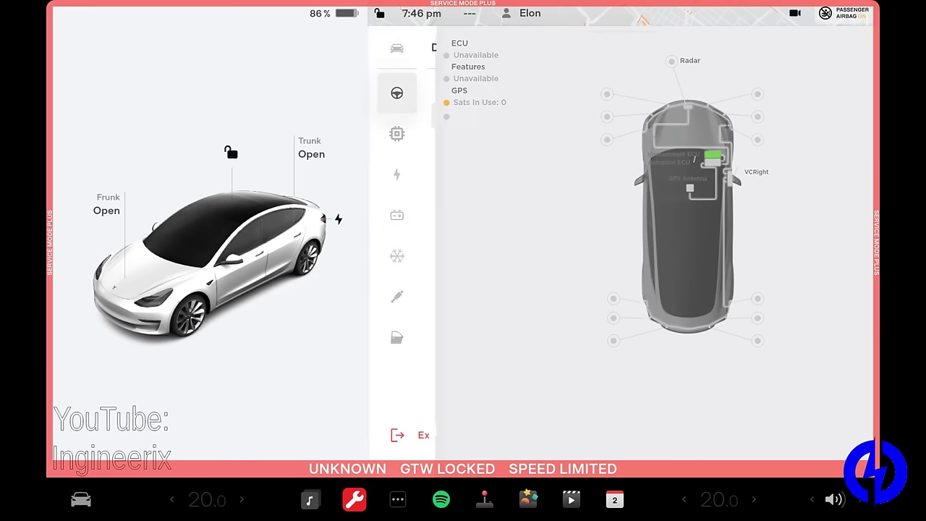
Step: Check the Chassis diagnostics, then open Audio Tests from Vehicle Info
left_click(397, 297)
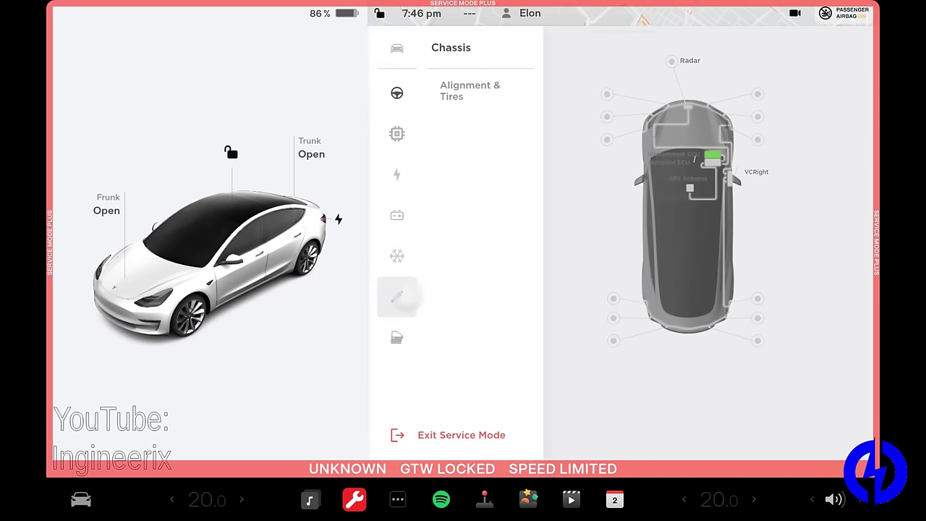
left_click(397, 48)
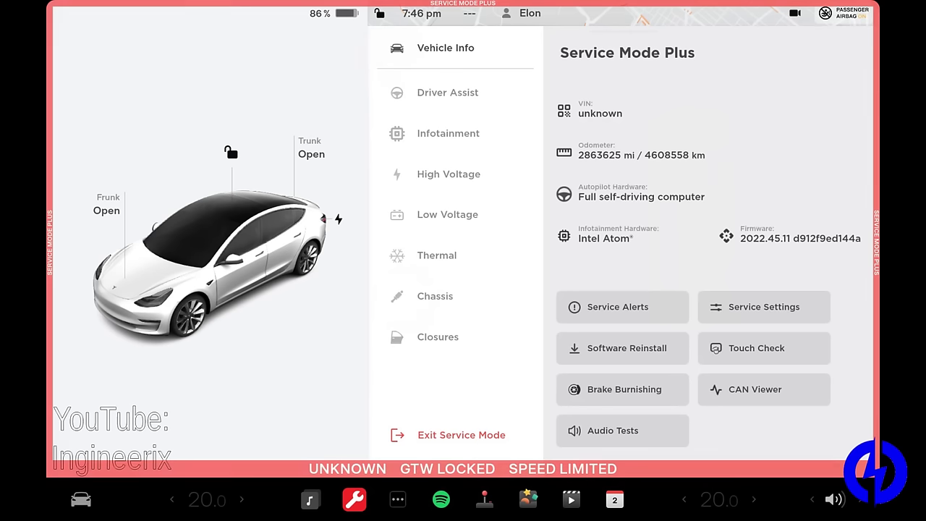
left_click(609, 431)
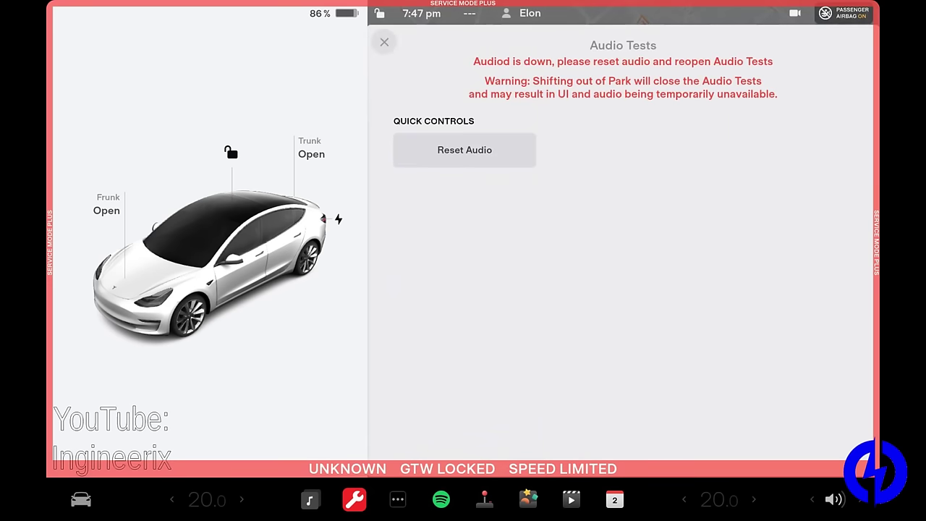
Step: Close the Audio Tests page showing Audiod is down
left_click(384, 42)
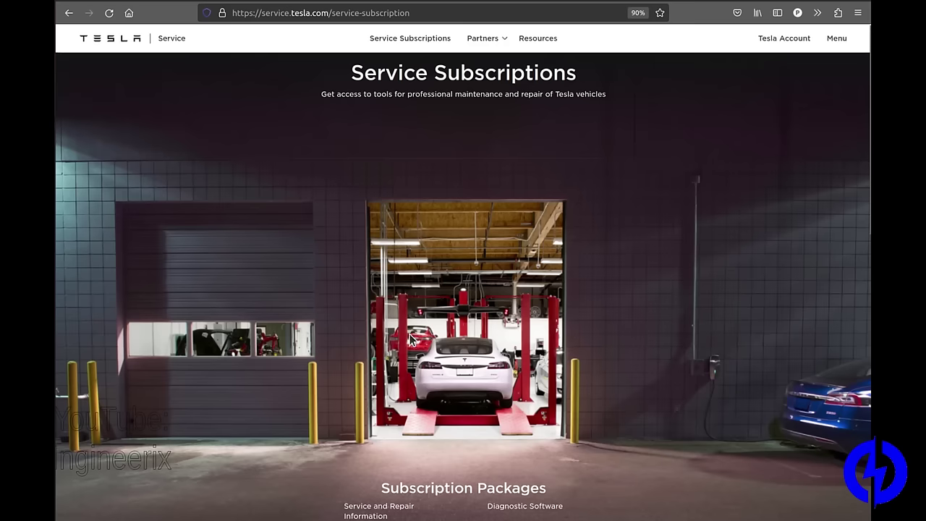
Step: Scroll the Service Subscriptions page down to the Service and Repair Information package and its pricing
scroll(410, 340, "down", 3)
scroll(409, 334, "down", 1)
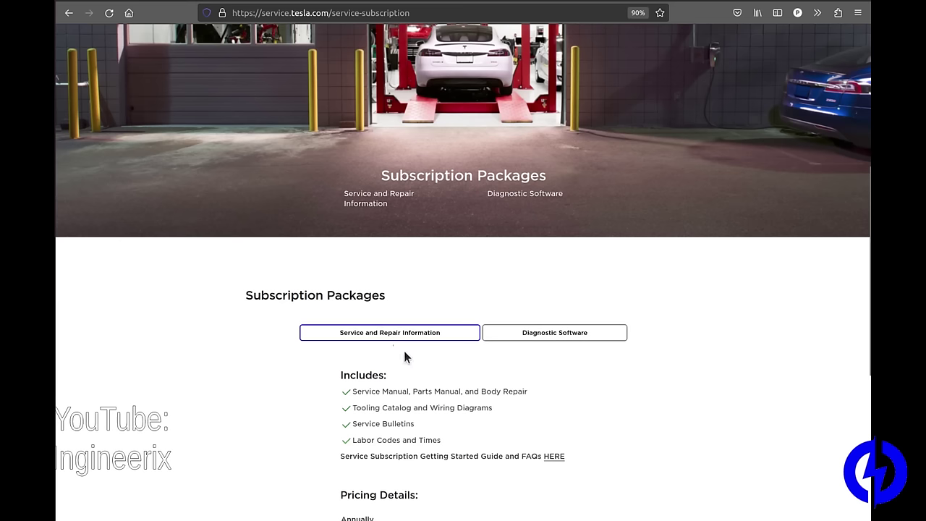
scroll(402, 348, "down", 3)
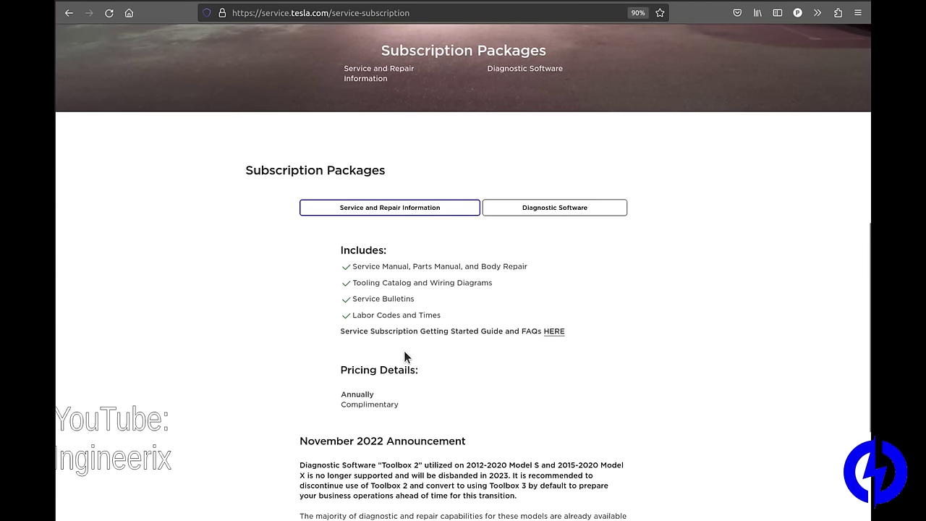